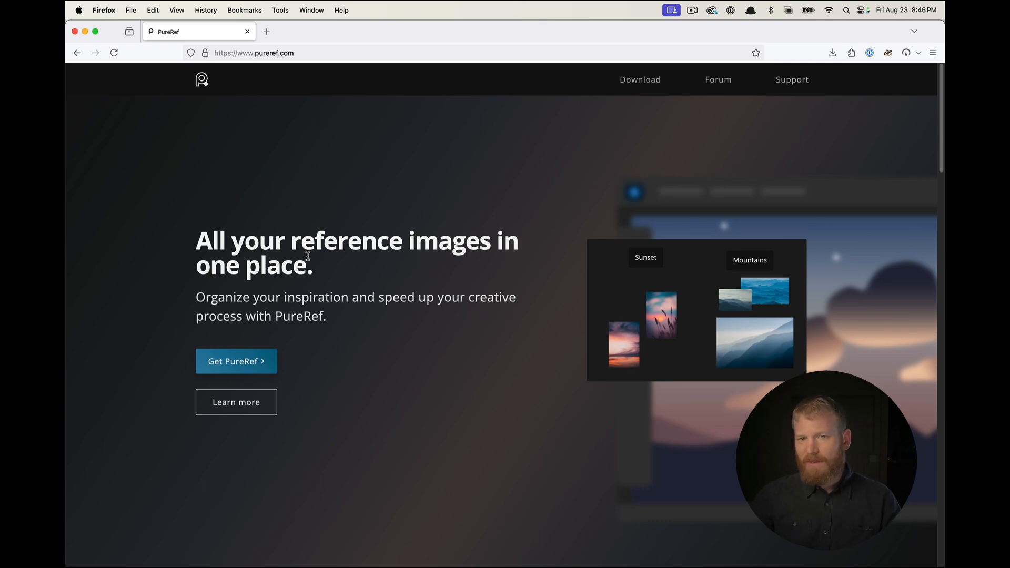
- Look over the PureRef home page and open the site's Download page
{"action": "scroll", "coordinate": [473, 269], "scroll_direction": "down", "scroll_amount": 10}
{"action": "scroll", "coordinate": [390, 265], "scroll_direction": "up", "scroll_amount": 5}
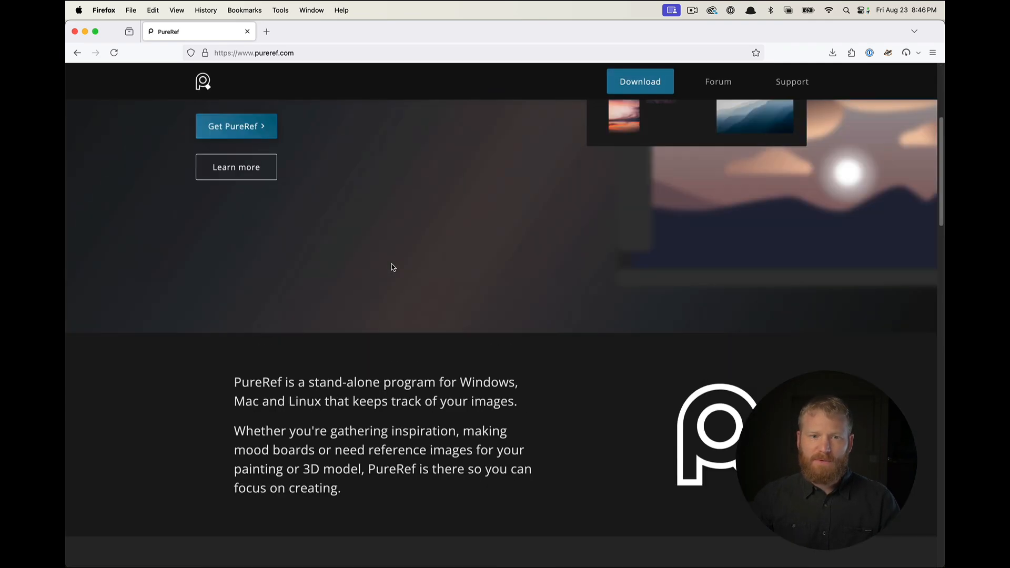
{"action": "scroll", "coordinate": [392, 265], "scroll_direction": "down", "scroll_amount": 7}
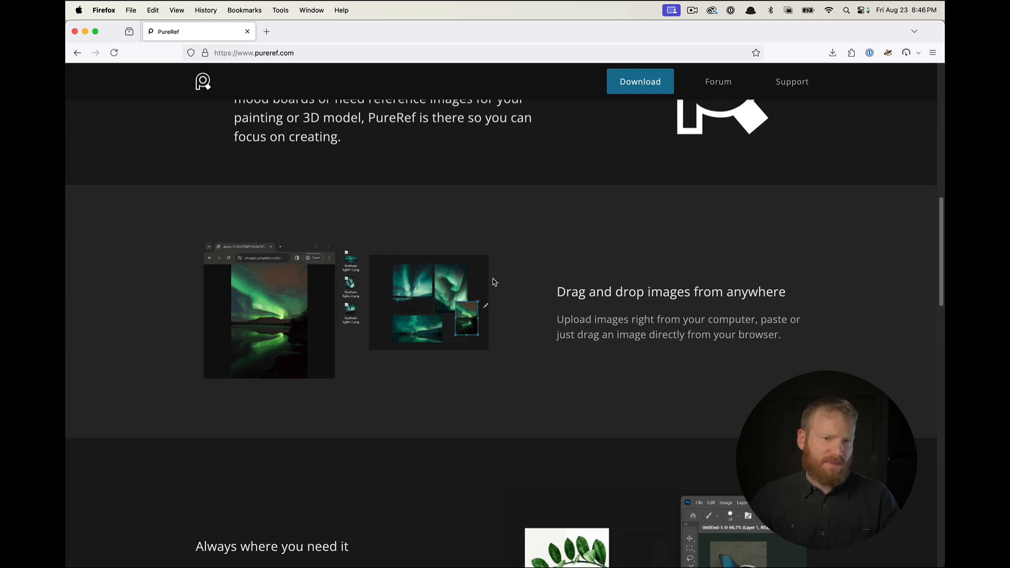
{"action": "scroll", "coordinate": [498, 280], "scroll_direction": "up", "scroll_amount": 12}
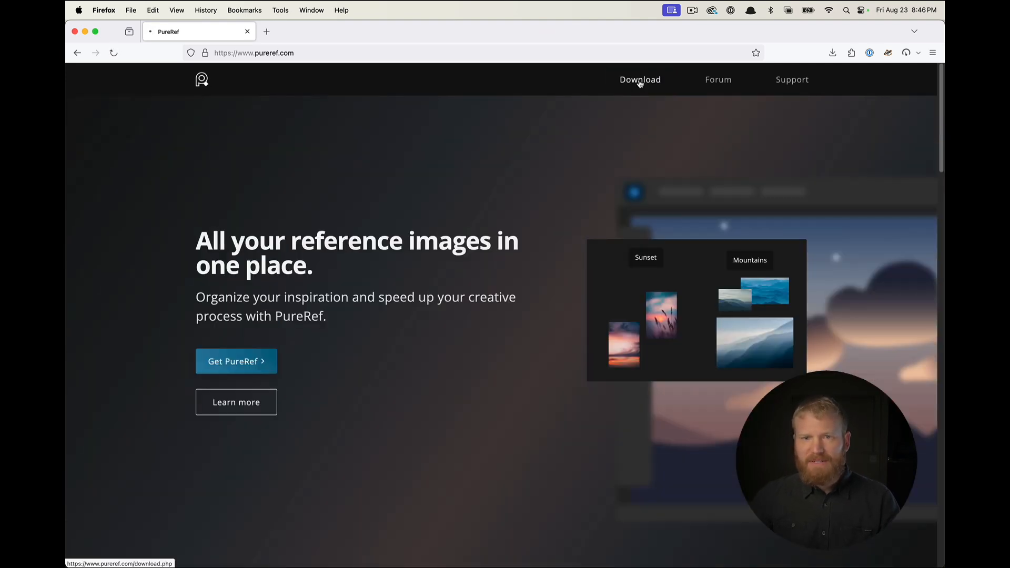
{"action": "left_click", "coordinate": [640, 80]}
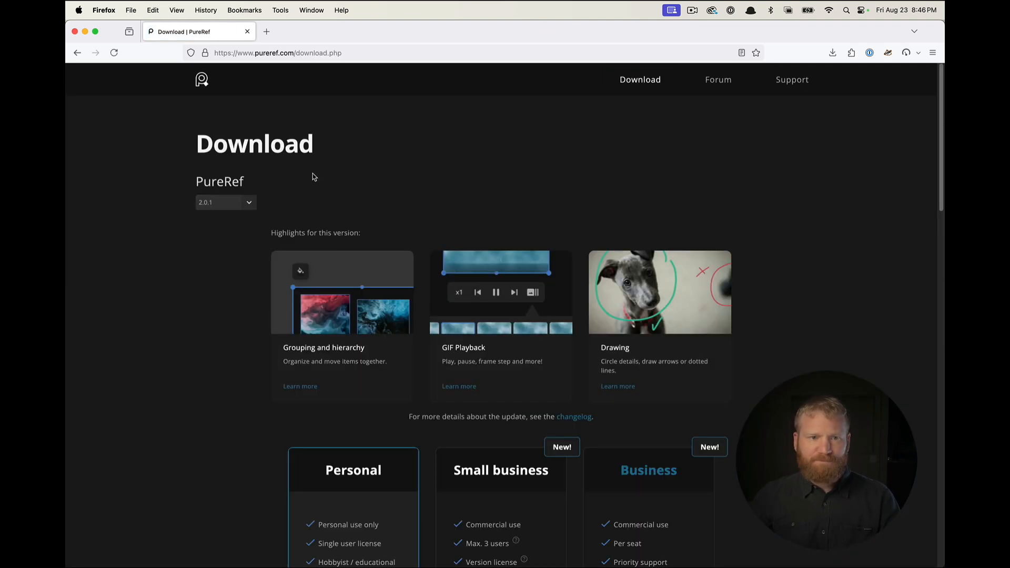
- Set a custom contribution of $0 for the Personal macOS version of PureRef 2.0.1
{"action": "scroll", "coordinate": [214, 226], "scroll_direction": "down", "scroll_amount": 5}
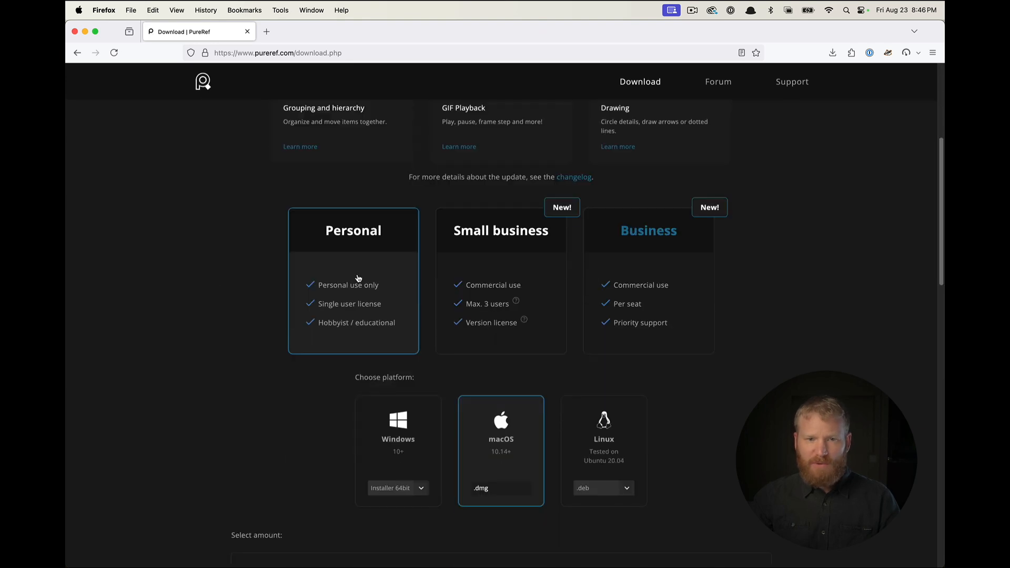
{"action": "scroll", "coordinate": [207, 304], "scroll_direction": "down", "scroll_amount": 3}
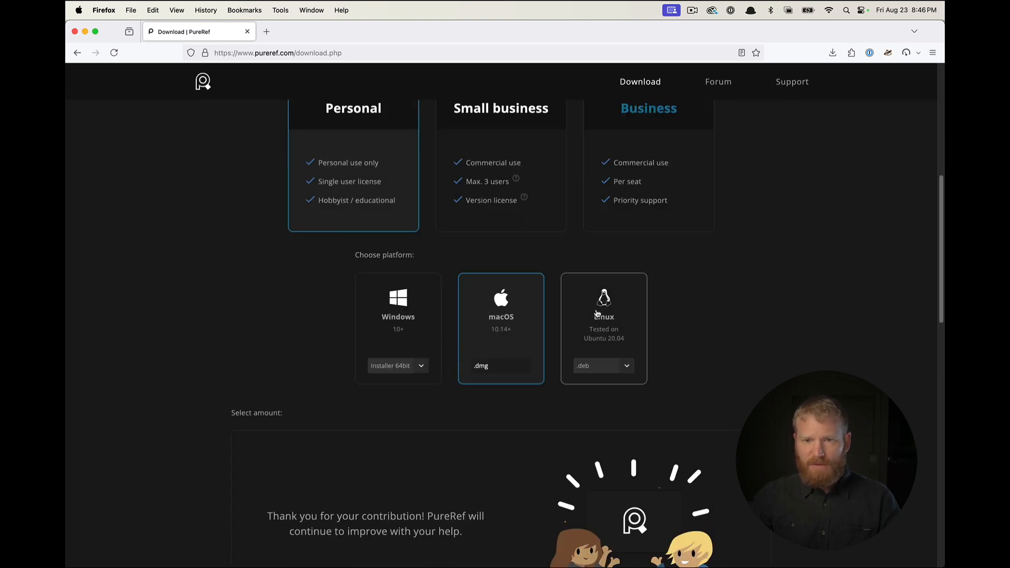
{"action": "scroll", "coordinate": [201, 330], "scroll_direction": "down", "scroll_amount": 1}
{"action": "scroll", "coordinate": [200, 330], "scroll_direction": "down", "scroll_amount": 5}
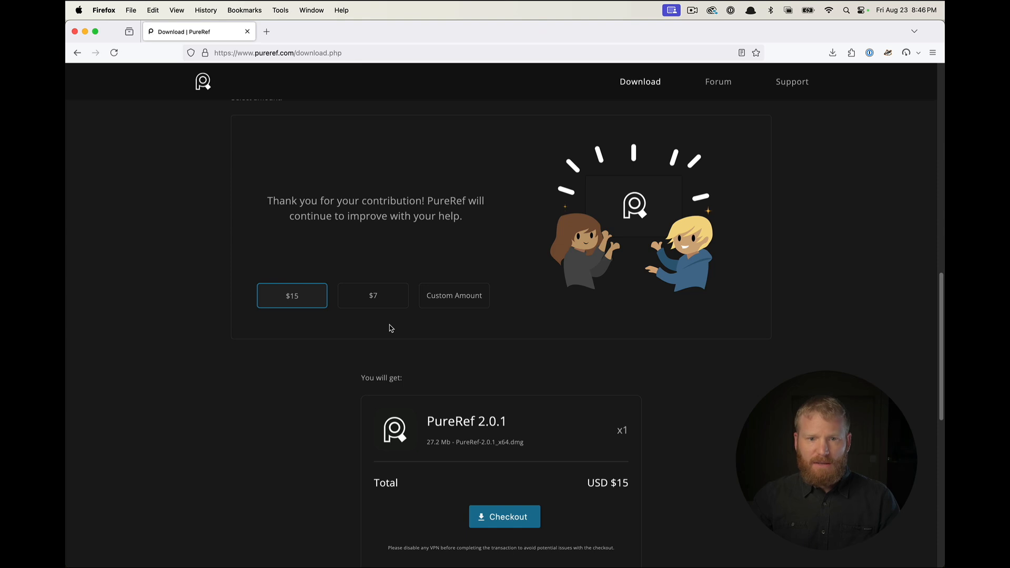
{"action": "scroll", "coordinate": [554, 415], "scroll_direction": "down", "scroll_amount": 3}
{"action": "left_click", "coordinate": [448, 152]}
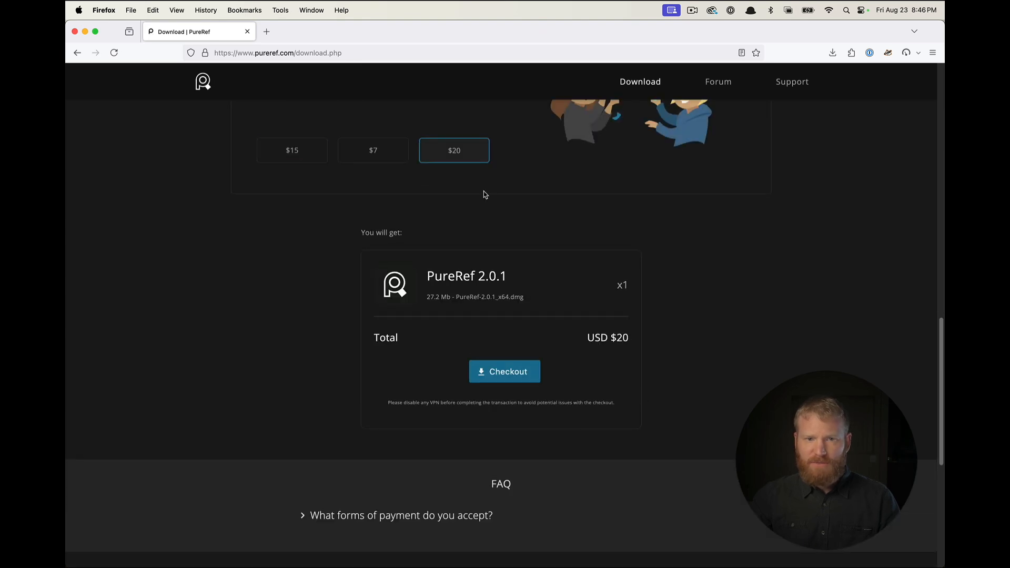
{"action": "left_click_drag", "start_coordinate": [460, 151], "coordinate": [422, 152]}
{"action": "type", "text": "0"}
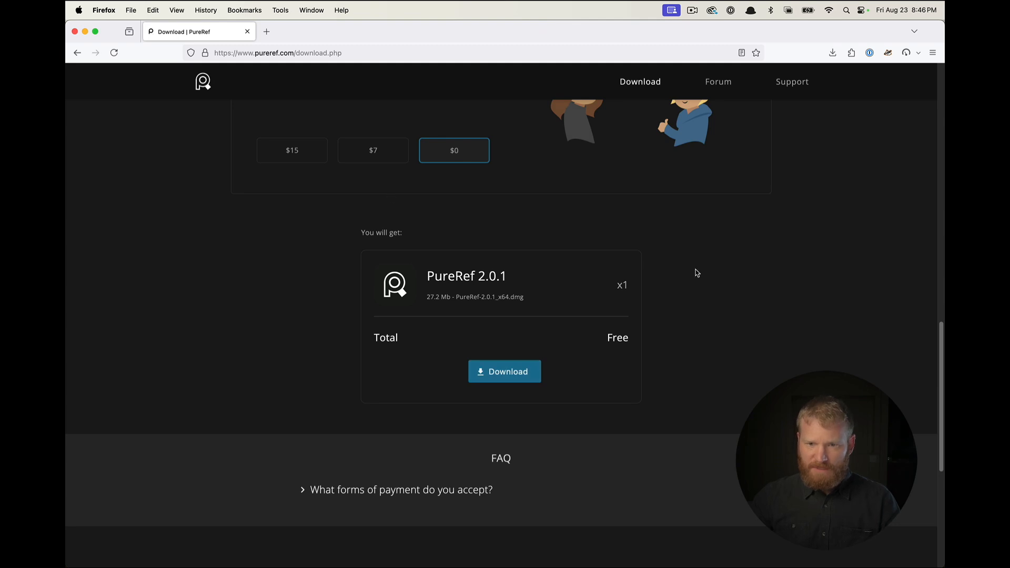
- Download the free PureRef 2.0.1 disk image and dismiss the downloads list
{"action": "scroll", "coordinate": [225, 323], "scroll_direction": "up", "scroll_amount": 3}
{"action": "scroll", "coordinate": [485, 295], "scroll_direction": "down", "scroll_amount": 3}
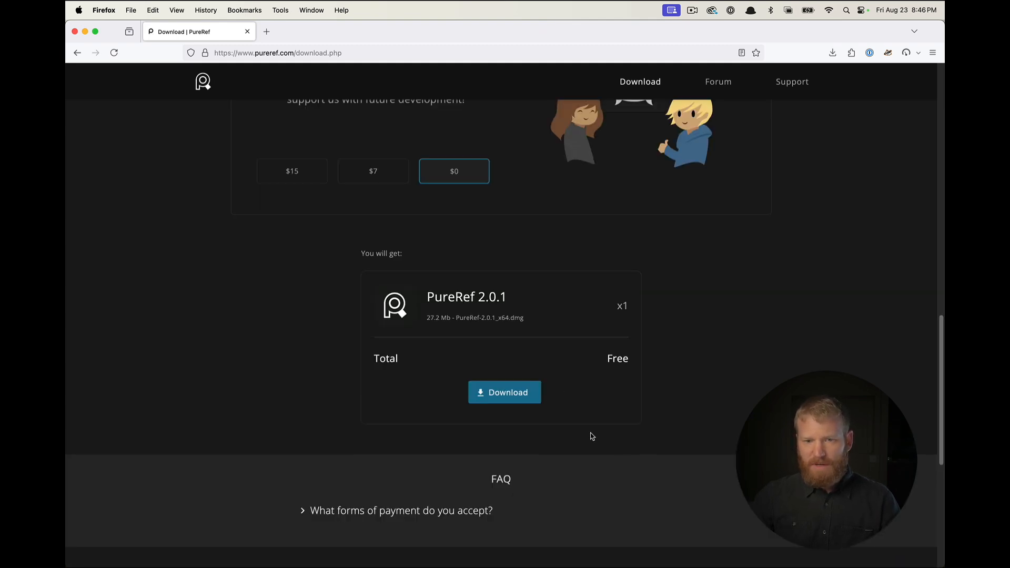
{"action": "left_click", "coordinate": [510, 394]}
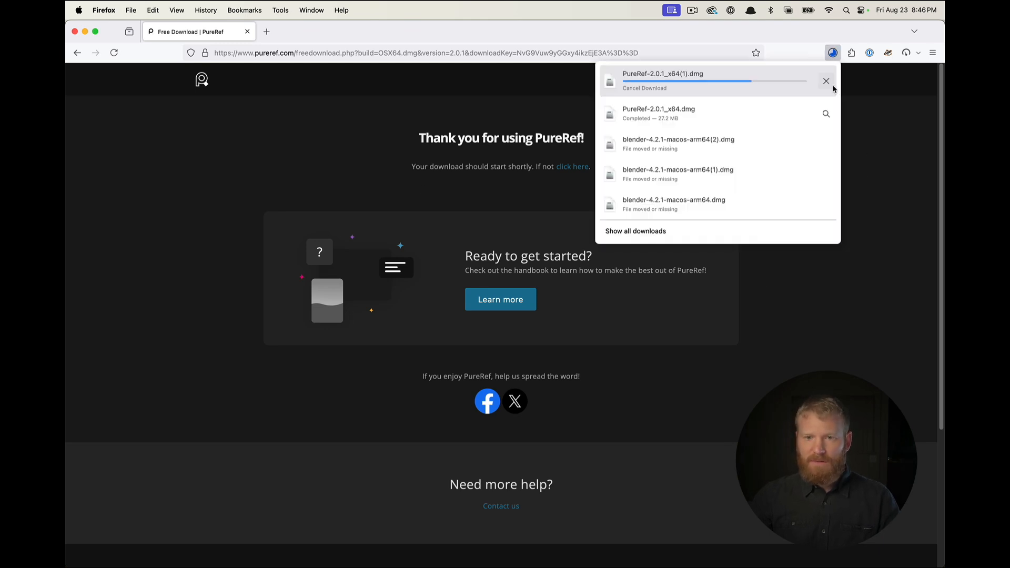
{"action": "left_click", "coordinate": [390, 139]}
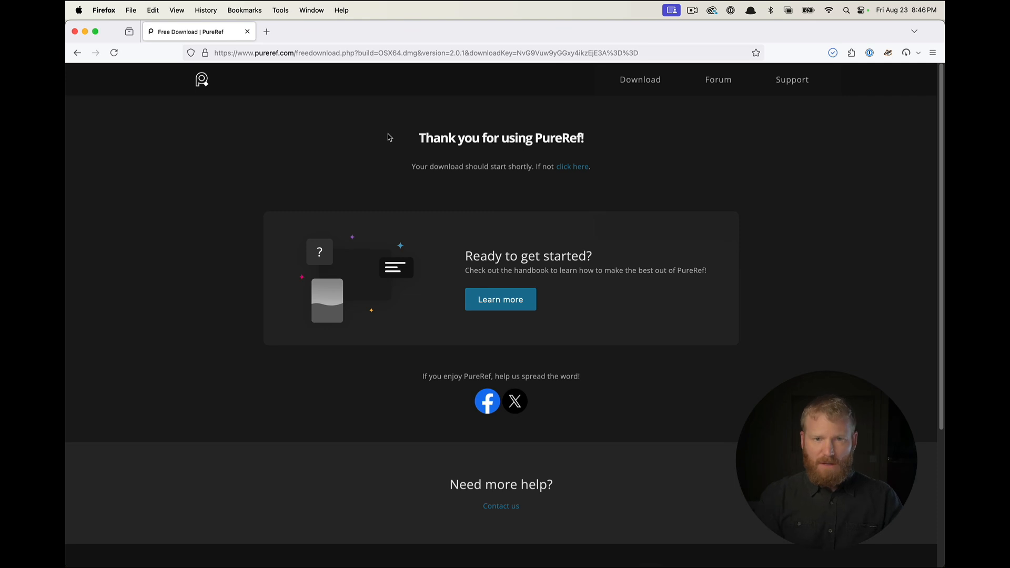
- Find the installed PureRef with the system launcher by searching "pure" and open it
{"action": "key", "text": "super+space"}
{"action": "type", "text": "pure"}
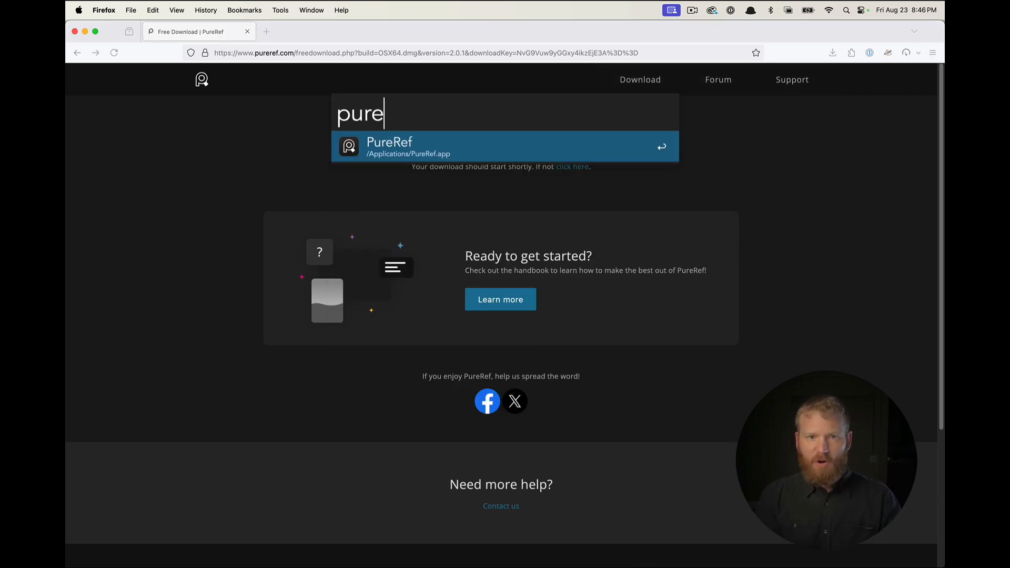
{"action": "key", "text": "Return"}
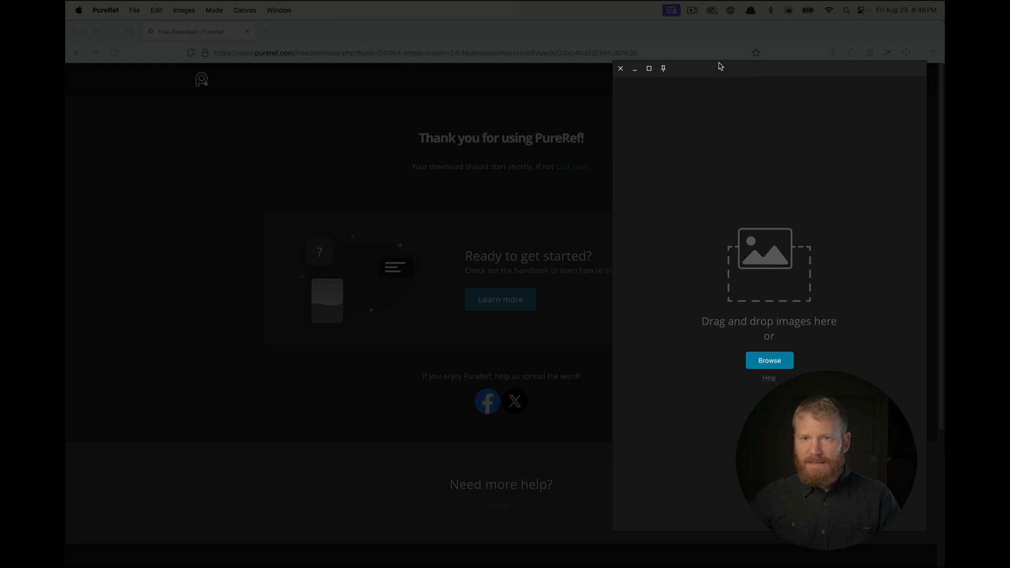
- Move the empty PureRef window around the desktop and leave it over the middle of the browser page
{"action": "left_click_drag", "start_coordinate": [716, 65], "coordinate": [230, 45]}
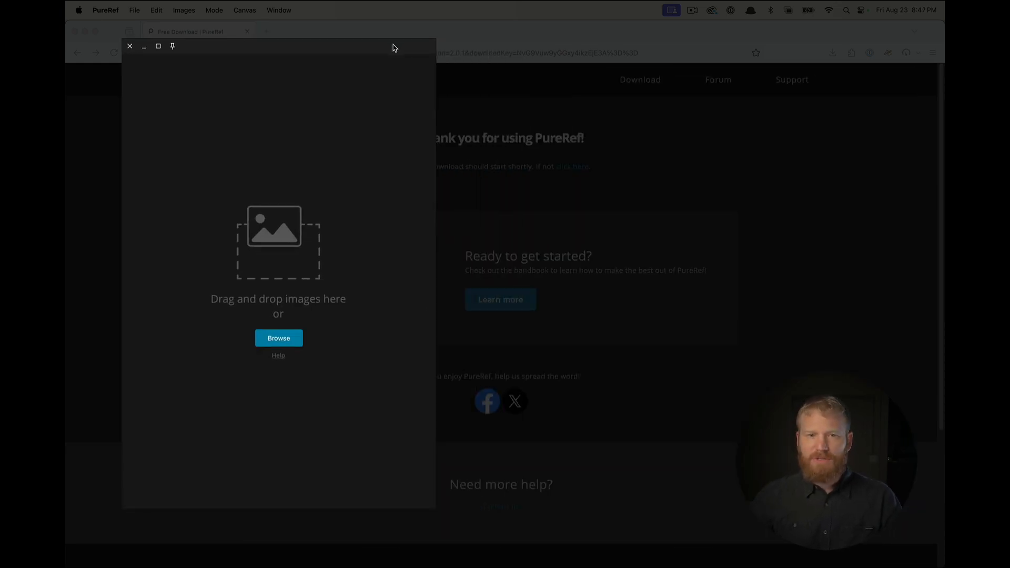
{"action": "left_click_drag", "start_coordinate": [393, 45], "coordinate": [595, 40]}
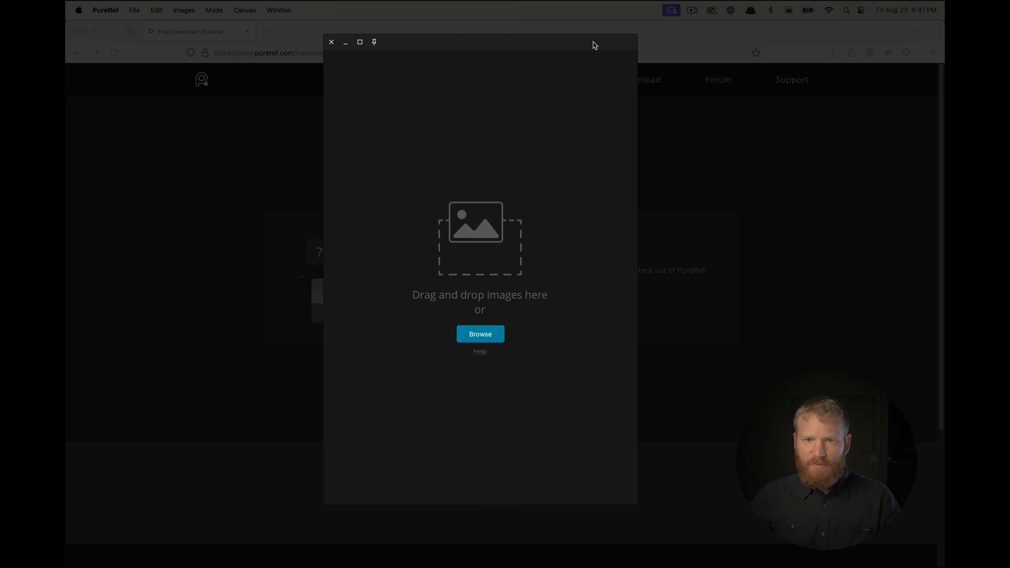
{"action": "left_click_drag", "start_coordinate": [592, 46], "coordinate": [542, 43]}
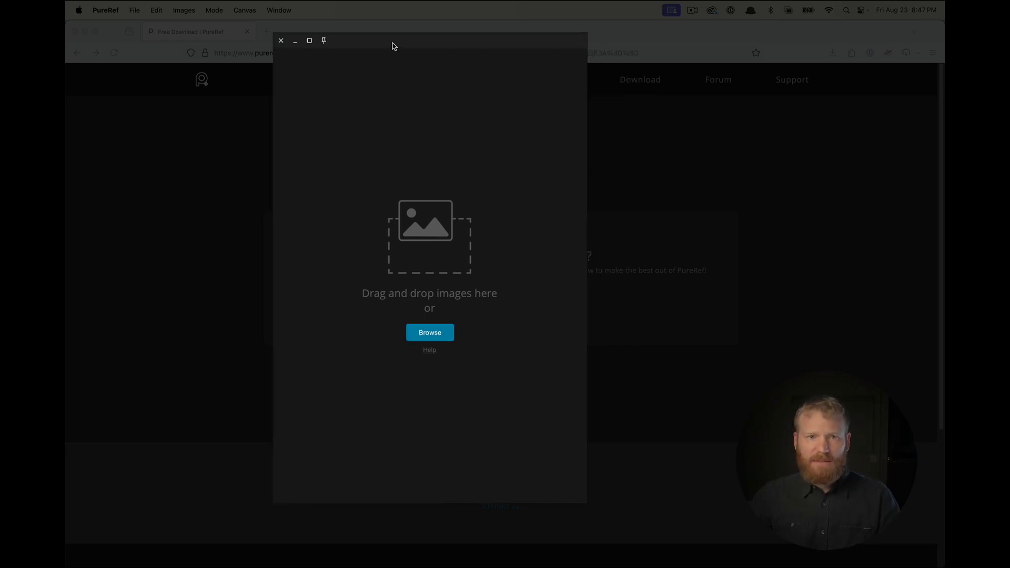
{"action": "left_click_drag", "start_coordinate": [392, 45], "coordinate": [386, 48]}
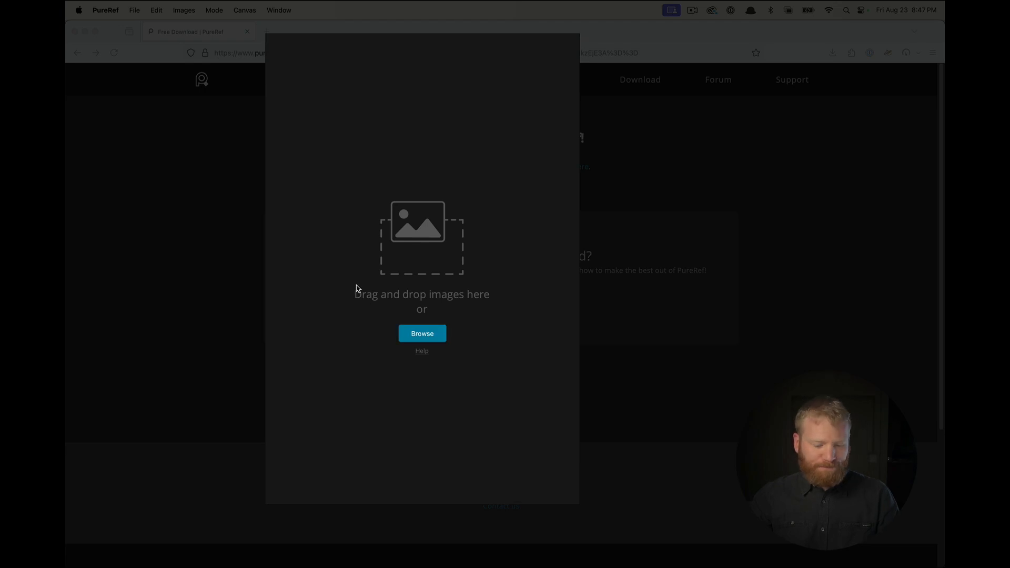
- Switch back to Firefox, search the web for "castles" in a new tab and show the image results
{"action": "left_click", "coordinate": [230, 187]}
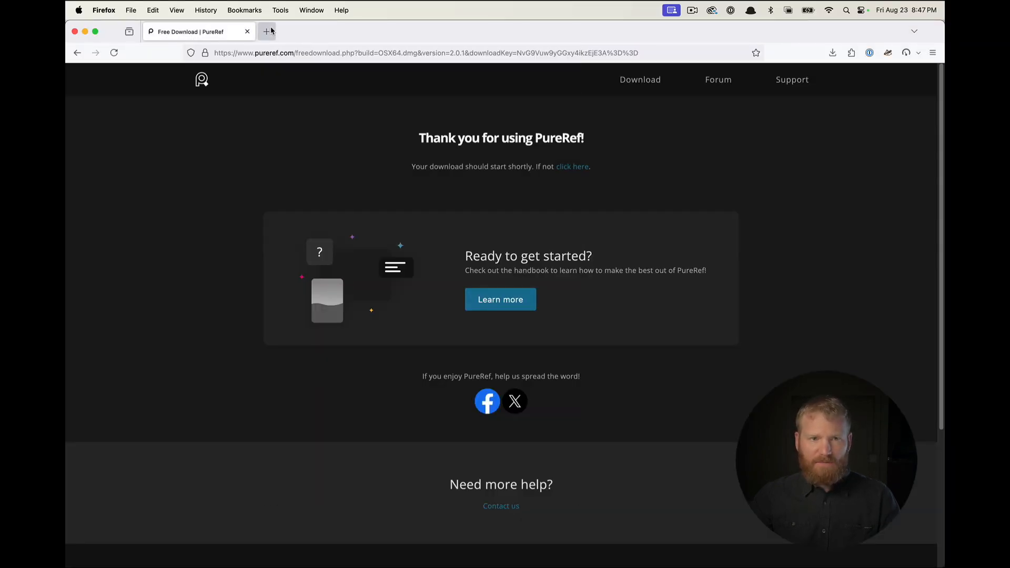
{"action": "left_click", "coordinate": [267, 30]}
{"action": "type", "text": "cast"}
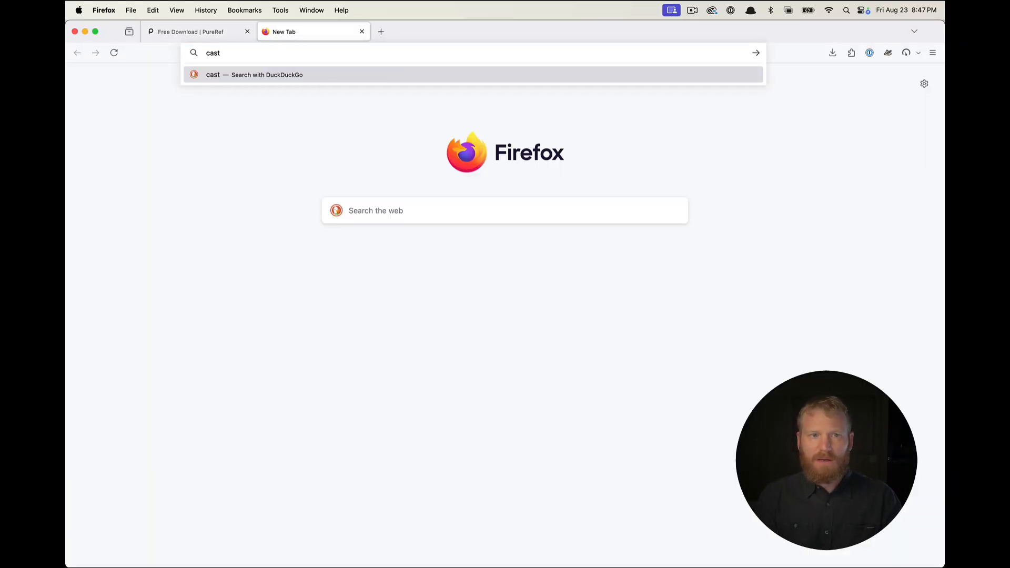
{"action": "type", "text": "les"}
{"action": "key", "text": "Return"}
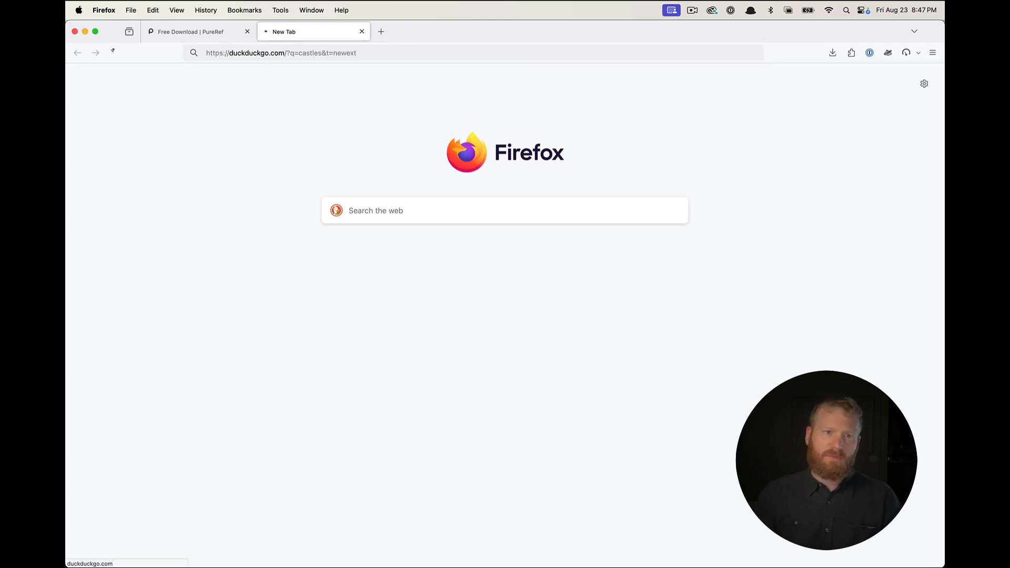
{"action": "left_click", "coordinate": [196, 109]}
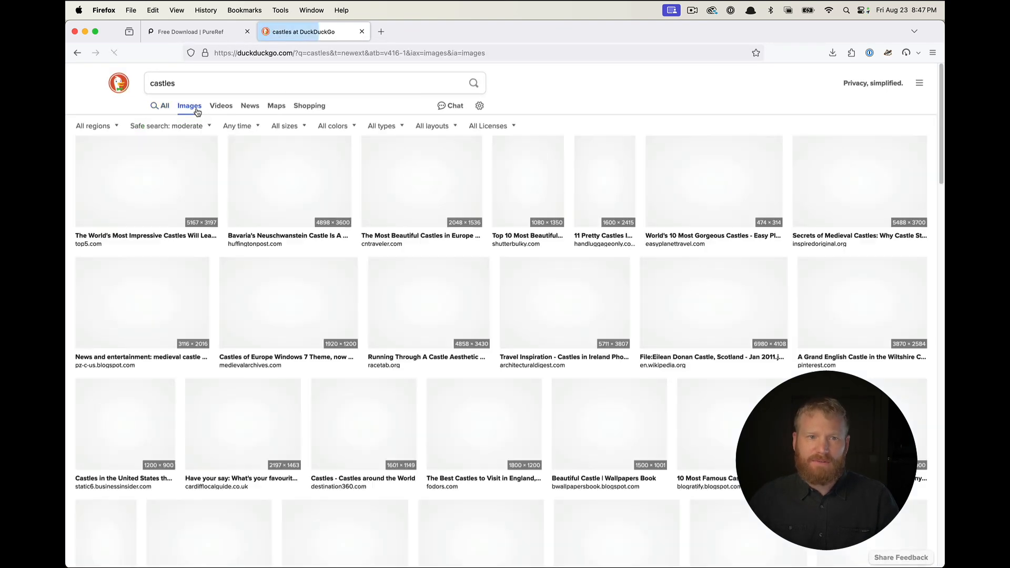
- Browse the castle image results for reference photos and enlarge the stone gatehouse photo from englandexplore.com
{"action": "scroll", "coordinate": [352, 168], "scroll_direction": "down", "scroll_amount": 5}
{"action": "scroll", "coordinate": [353, 167], "scroll_direction": "down", "scroll_amount": 5}
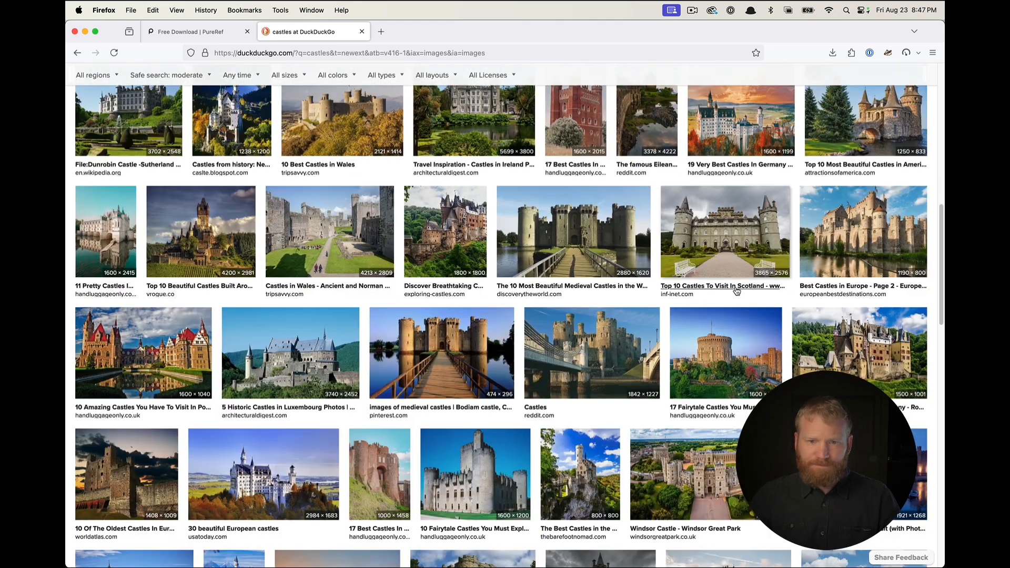
{"action": "scroll", "coordinate": [513, 278], "scroll_direction": "down", "scroll_amount": 1}
{"action": "scroll", "coordinate": [513, 278], "scroll_direction": "down", "scroll_amount": 5}
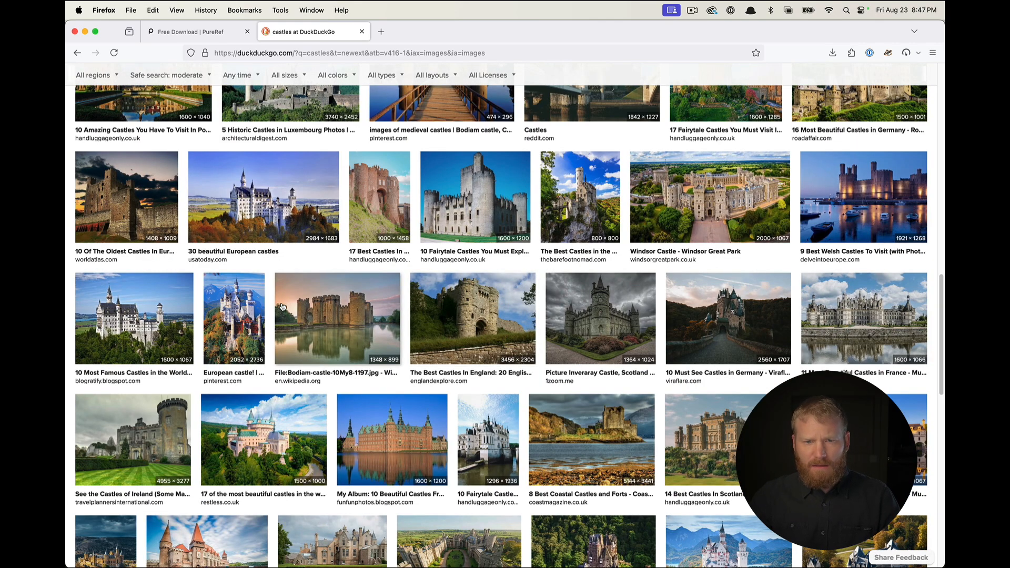
{"action": "left_click", "coordinate": [492, 308]}
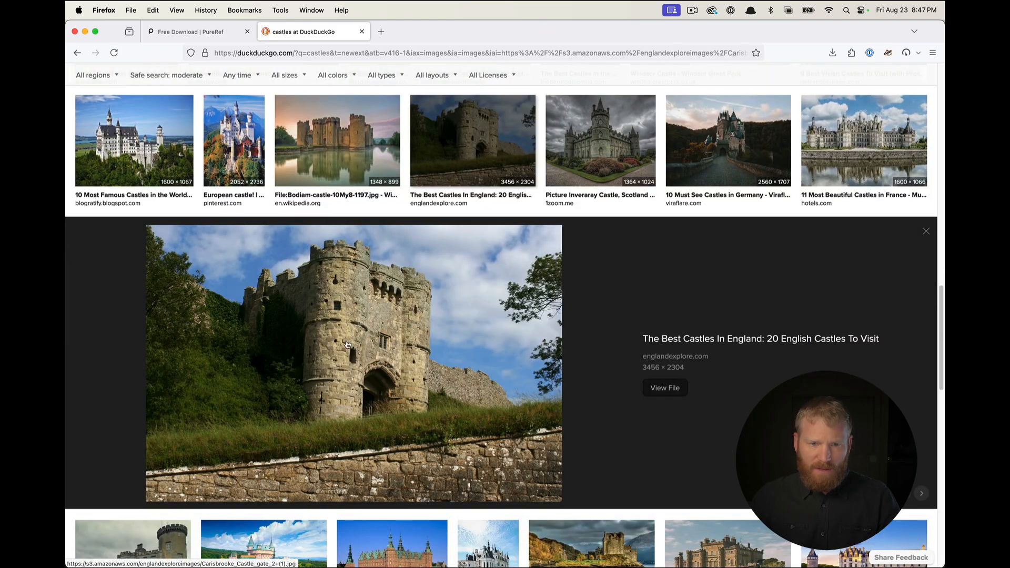
{"action": "scroll", "coordinate": [333, 332], "scroll_direction": "down", "scroll_amount": 6}
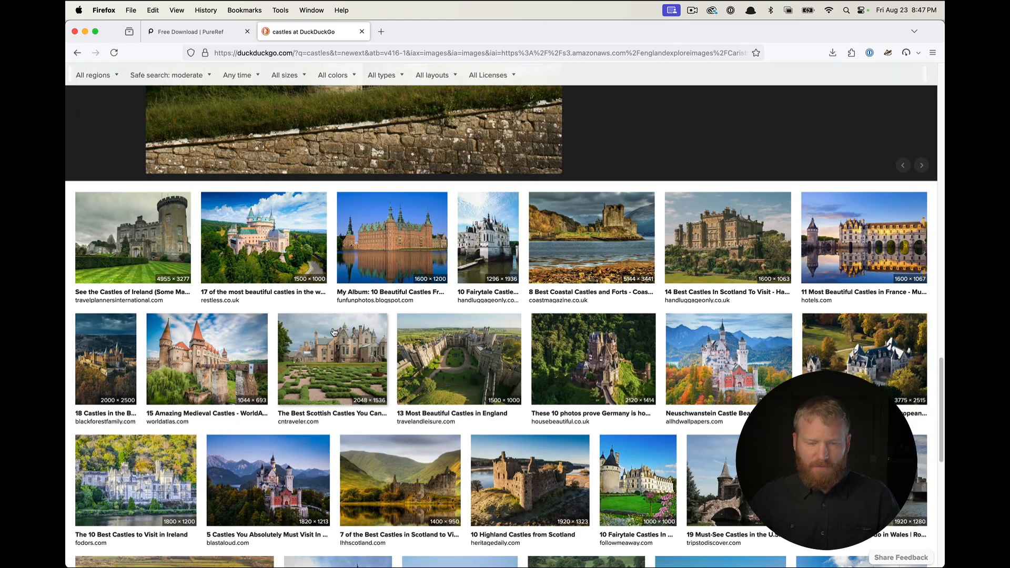
{"action": "scroll", "coordinate": [333, 332], "scroll_direction": "down", "scroll_amount": 3}
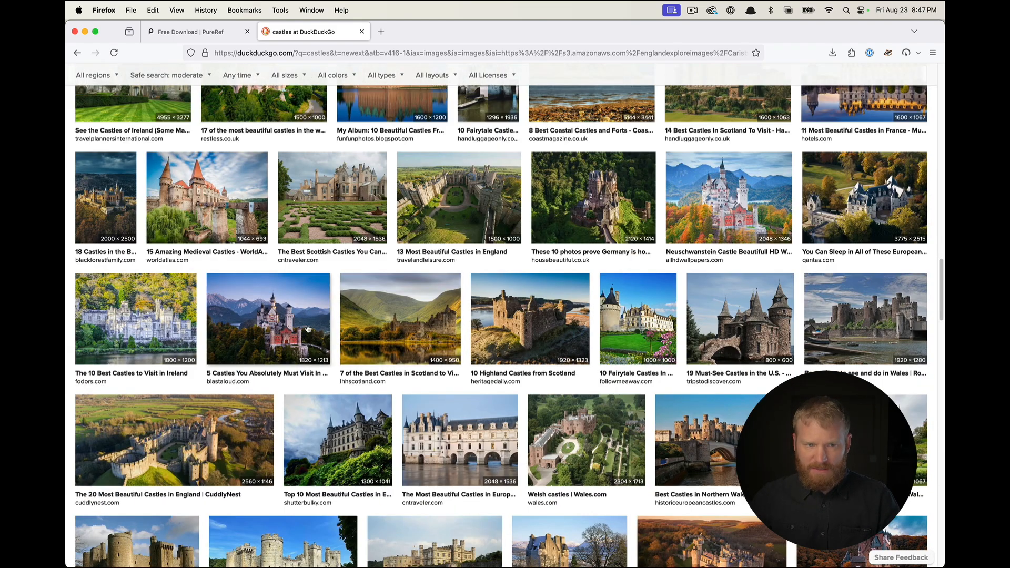
{"action": "scroll", "coordinate": [263, 315], "scroll_direction": "up", "scroll_amount": 15}
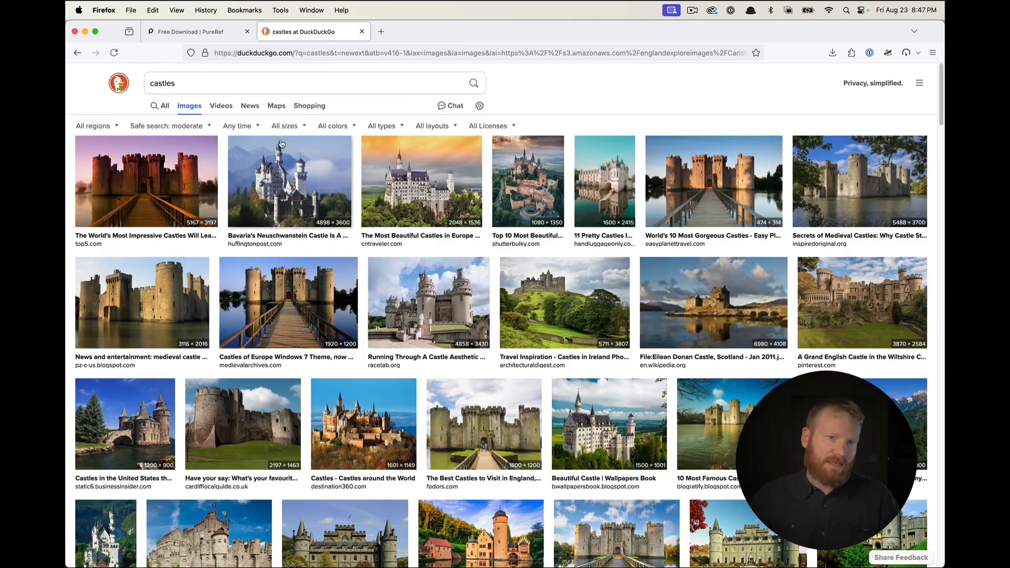
- Change the image search query to "castle at night" and run it
{"action": "left_click", "coordinate": [167, 83]}
{"action": "left_click", "coordinate": [151, 85]}
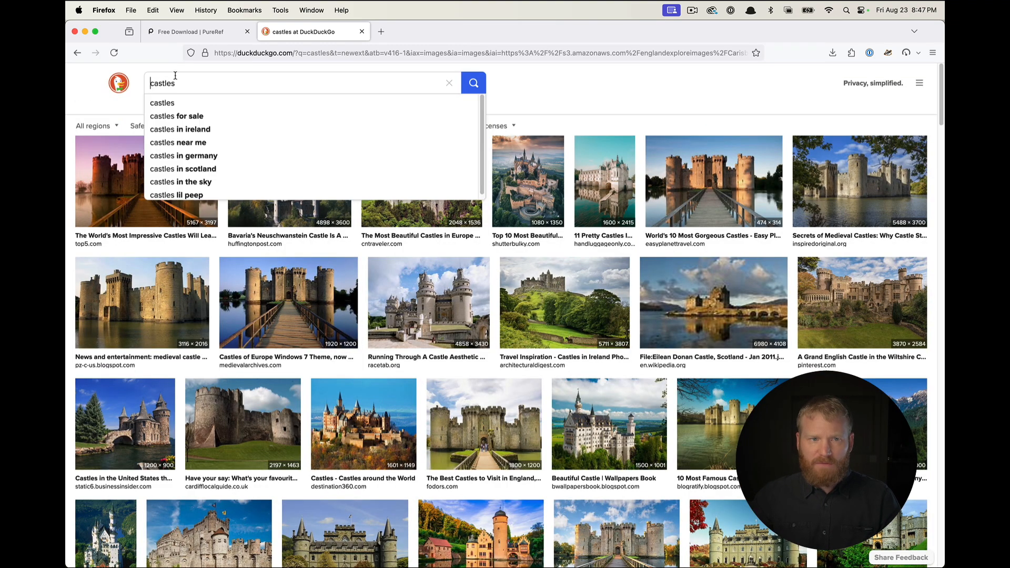
{"action": "left_click", "coordinate": [616, 93]}
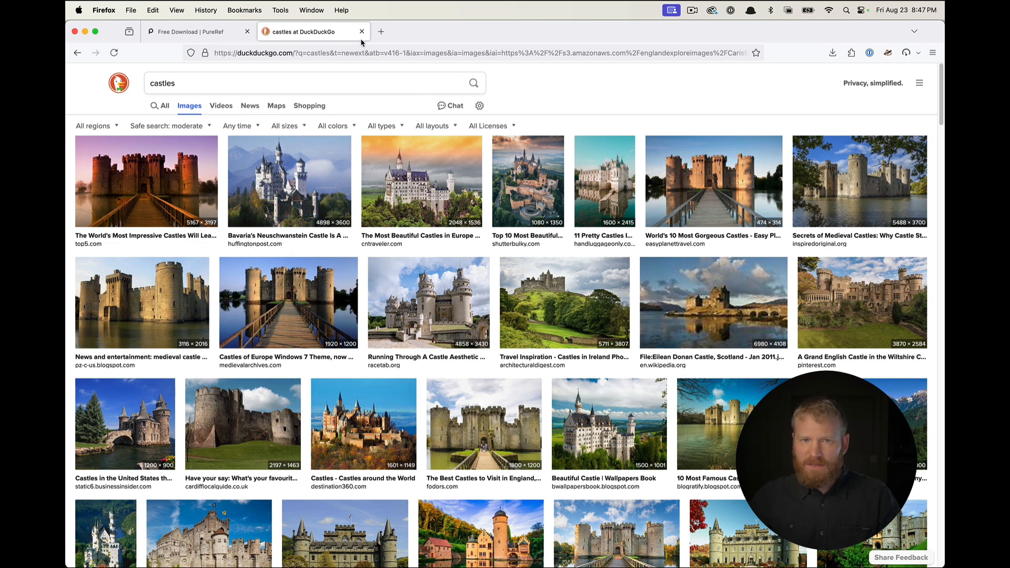
{"action": "left_click", "coordinate": [218, 85]}
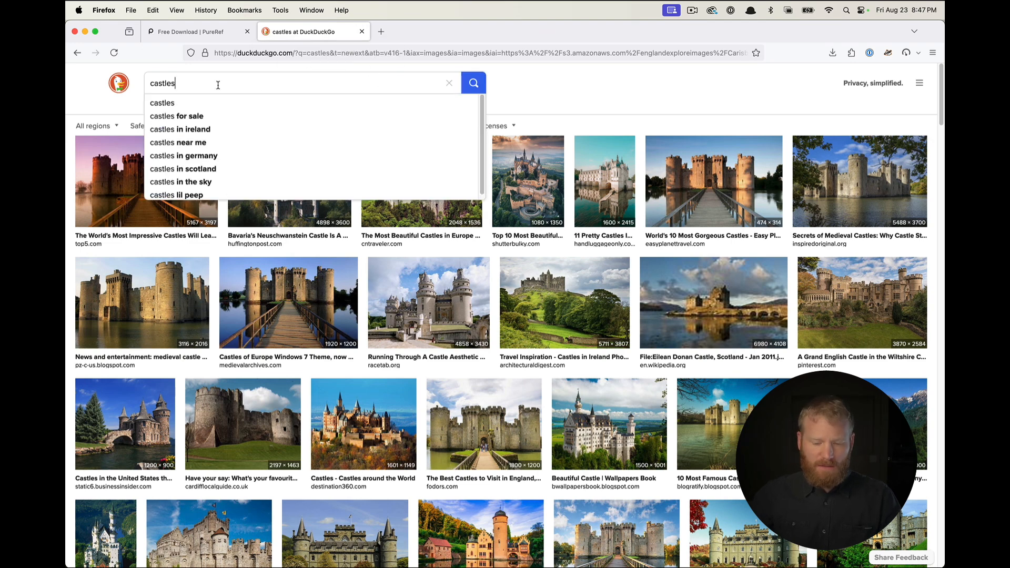
{"action": "key", "text": "BackSpace"}
{"action": "type", "text": "at night"}
{"action": "key", "text": "Return"}
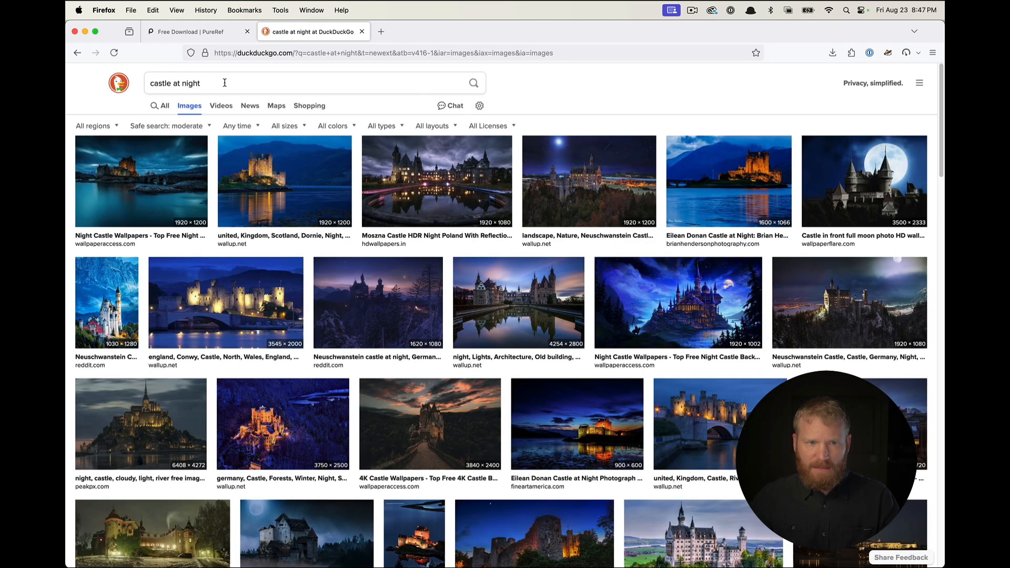
- Enlarge the wallpaperaccess.com night castle image and save it into the references folder in Finder
{"action": "left_click", "coordinate": [142, 184]}
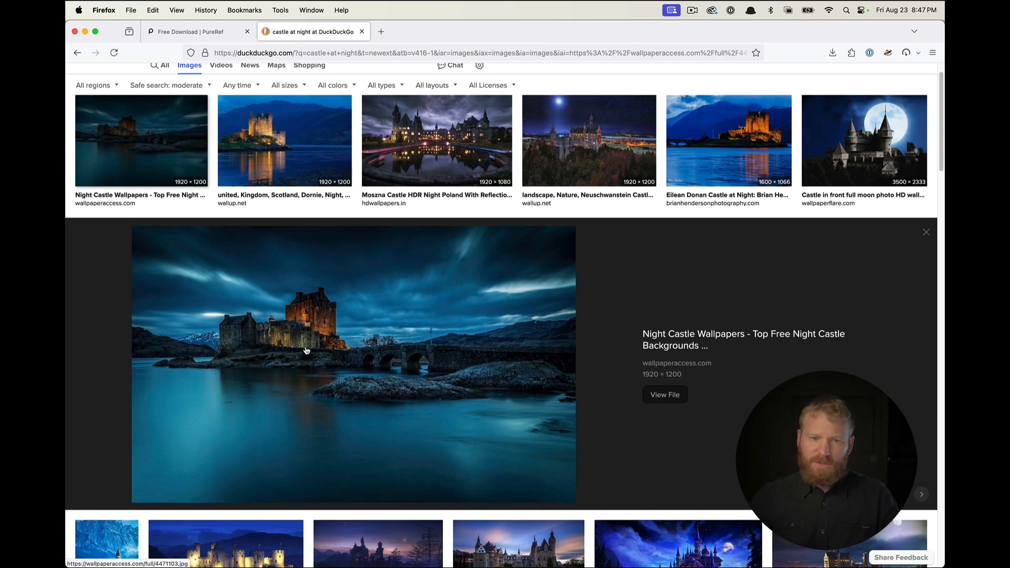
{"action": "left_click_drag", "start_coordinate": [360, 327], "coordinate": [550, 258]}
{"action": "key", "text": "super+Tab"}
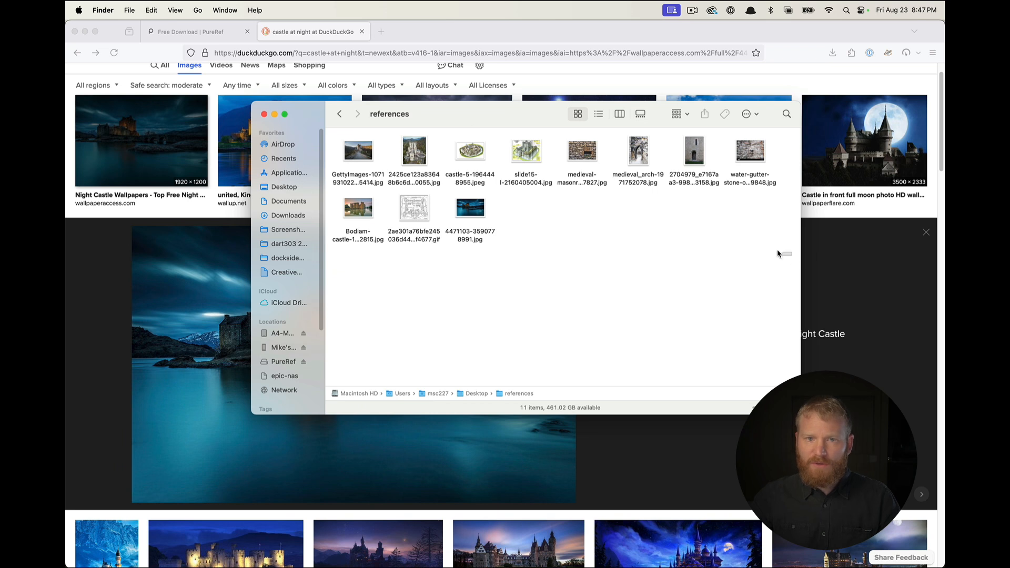
- Check the collected images in the references folder, clear the selection and reposition the folder window
{"action": "left_click_drag", "start_coordinate": [779, 253], "coordinate": [330, 132]}
{"action": "left_click", "coordinate": [614, 224]}
{"action": "left_click_drag", "start_coordinate": [557, 125], "coordinate": [504, 125]}
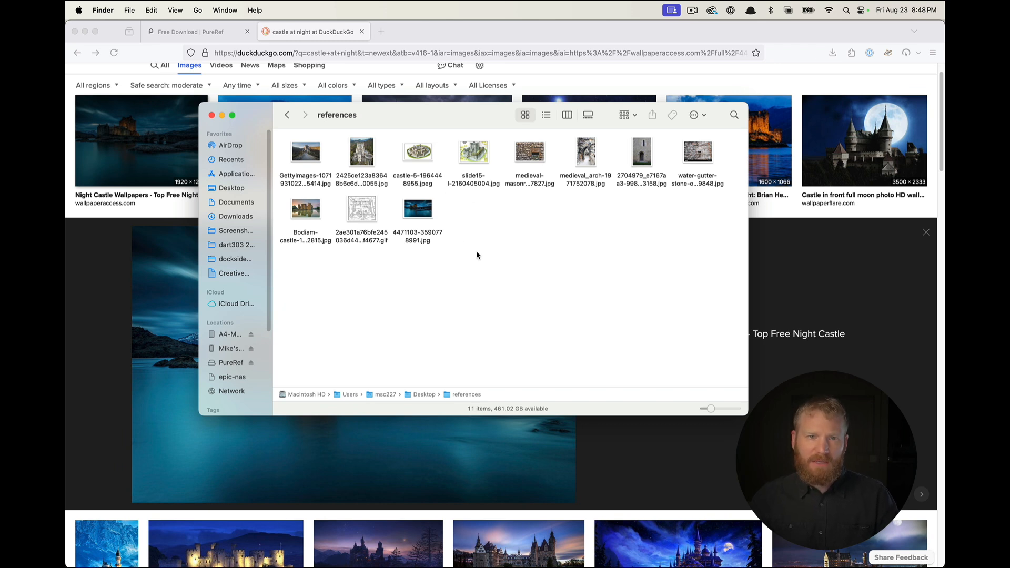
- Close the DuckDuckGo image search, switch to PureRef and load all 11 images from the references folder onto the empty board
{"action": "left_click", "coordinate": [362, 32]}
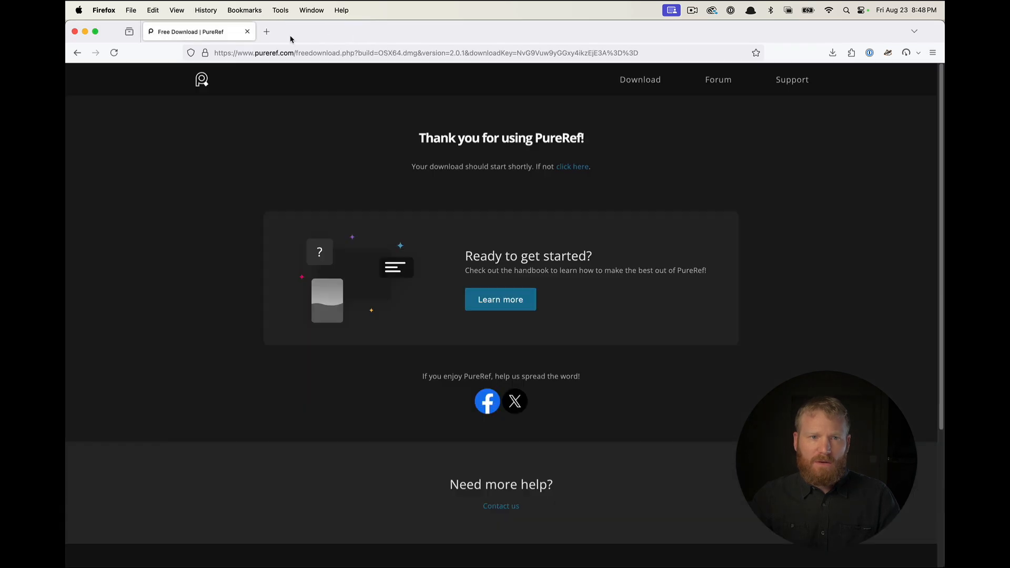
{"action": "key", "text": "super+Tab"}
{"action": "key", "text": "super+Tab"}
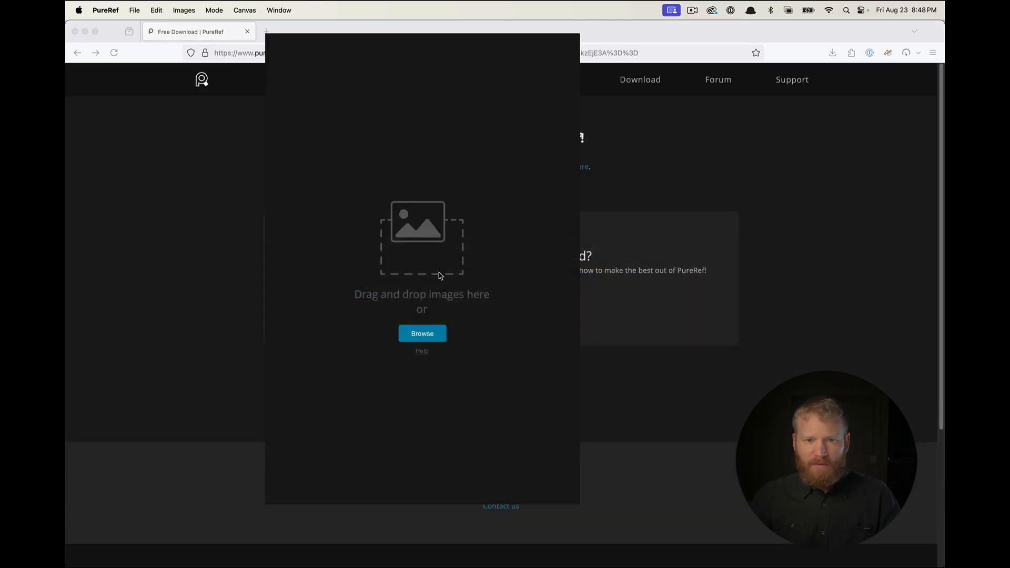
{"action": "left_click", "coordinate": [424, 333]}
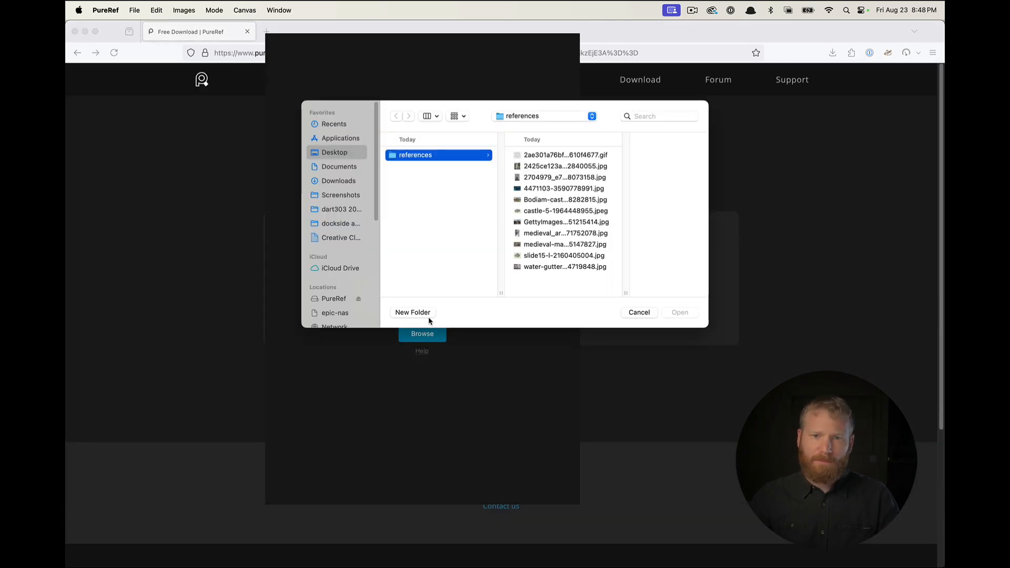
{"action": "left_click", "coordinate": [569, 277]}
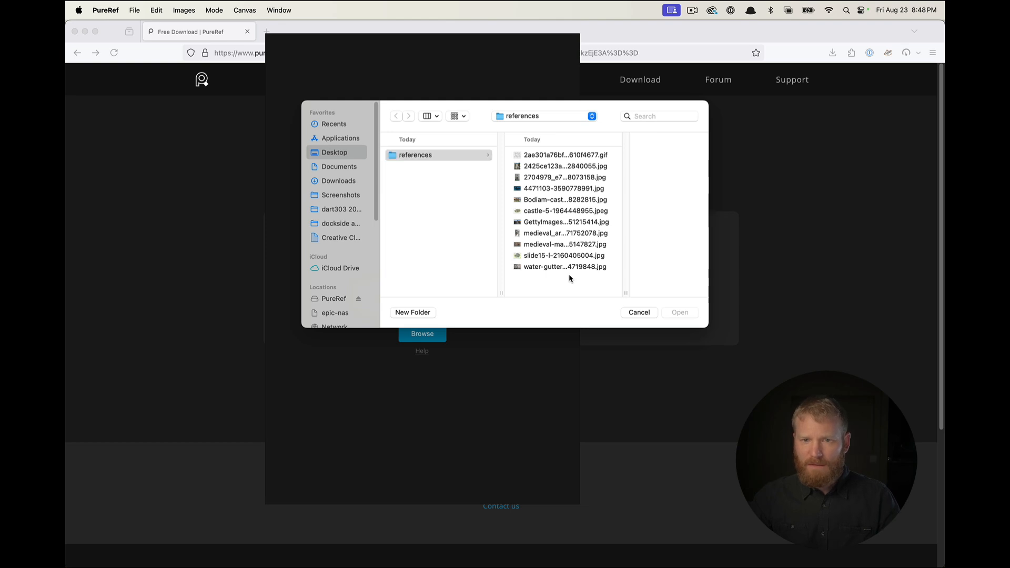
{"action": "key", "text": "super+a"}
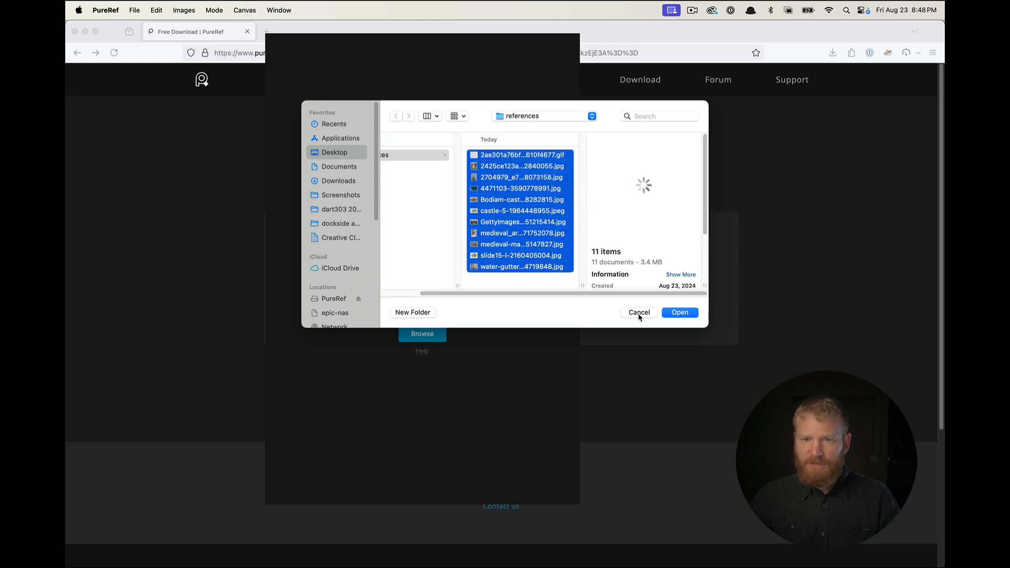
{"action": "left_click", "coordinate": [681, 315]}
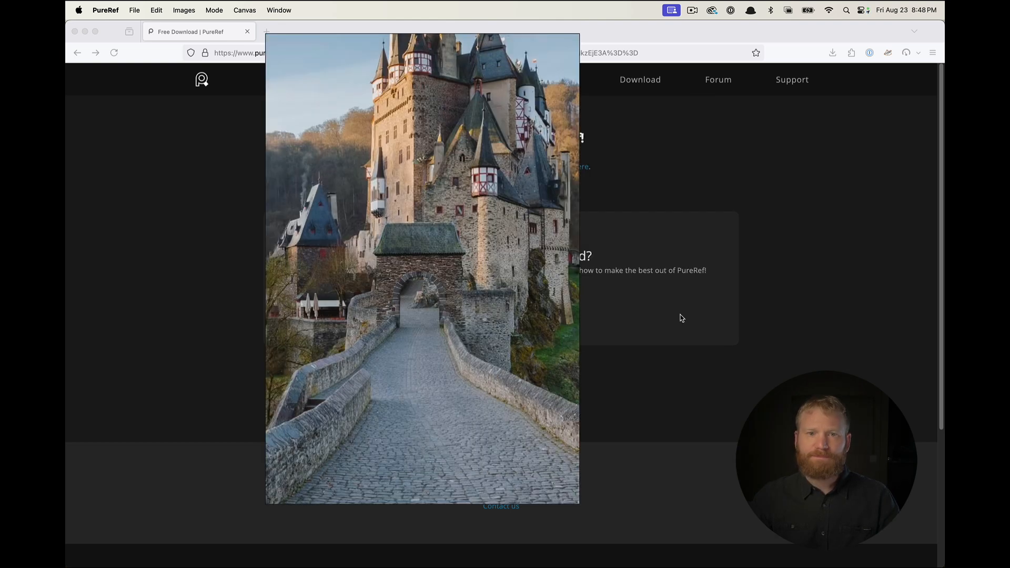
- Reposition the board window and look over the imported castle images both up close and as a whole layout
{"action": "left_click_drag", "start_coordinate": [468, 33], "coordinate": [596, 118]}
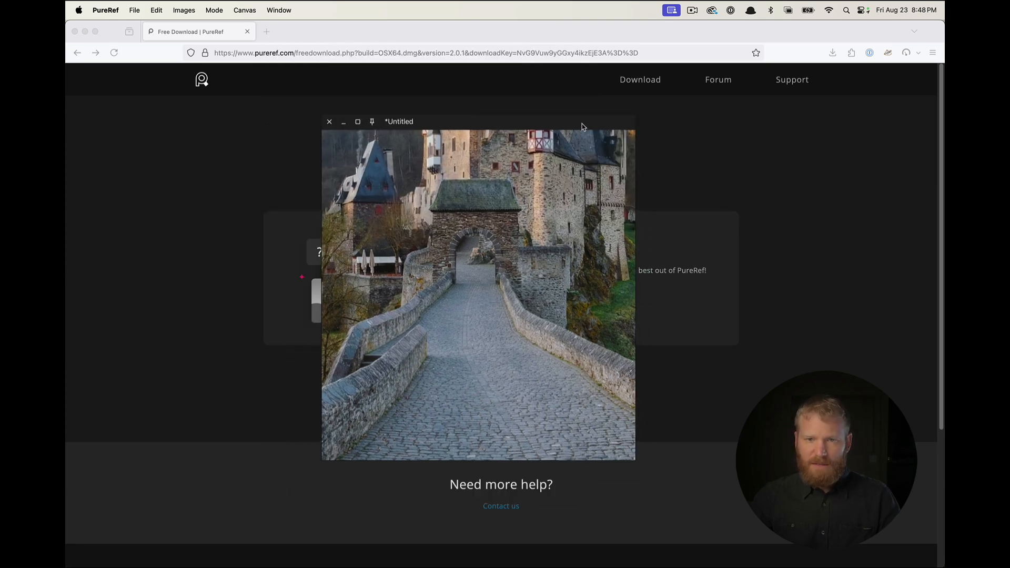
{"action": "scroll", "coordinate": [514, 246], "scroll_direction": "down", "scroll_amount": 5}
{"action": "scroll", "coordinate": [513, 246], "scroll_direction": "up", "scroll_amount": 7}
{"action": "scroll", "coordinate": [513, 246], "scroll_direction": "down", "scroll_amount": 10}
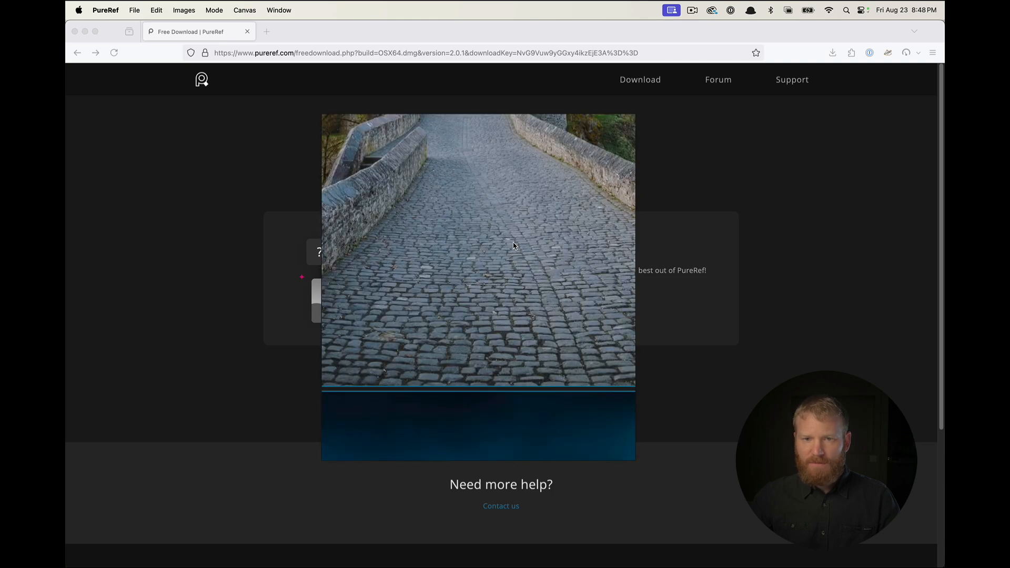
{"action": "scroll", "coordinate": [513, 246], "scroll_direction": "down", "scroll_amount": 10}
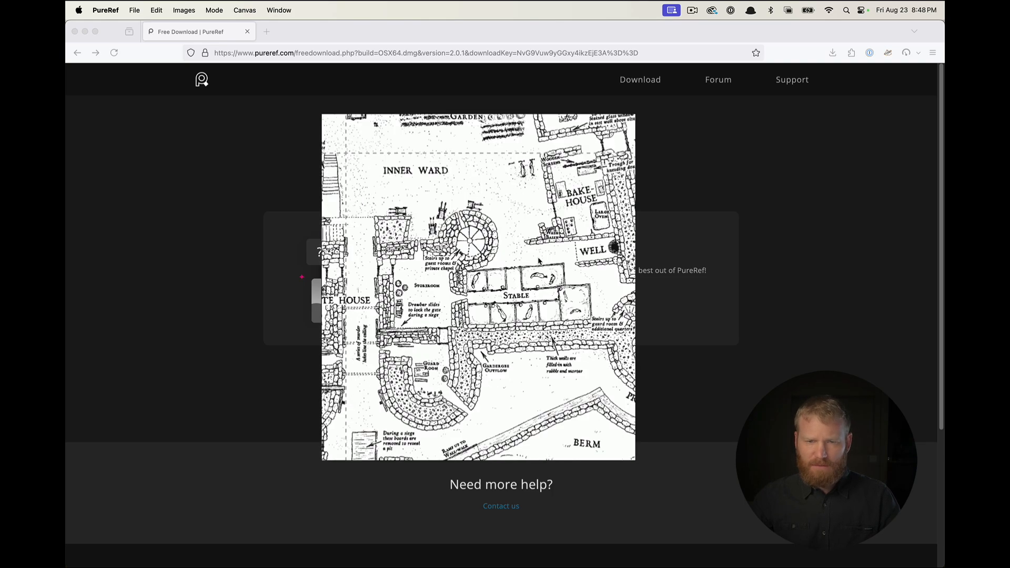
{"action": "scroll", "coordinate": [539, 259], "scroll_direction": "up", "scroll_amount": 10}
{"action": "scroll", "coordinate": [490, 224], "scroll_direction": "up", "scroll_amount": 10}
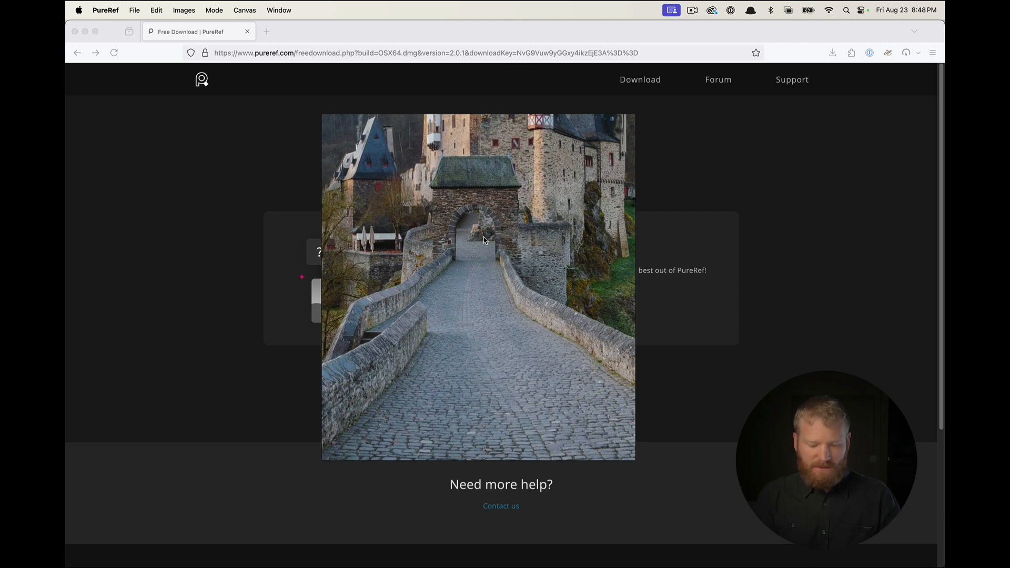
{"action": "scroll", "coordinate": [484, 240], "scroll_direction": "down", "scroll_amount": 10}
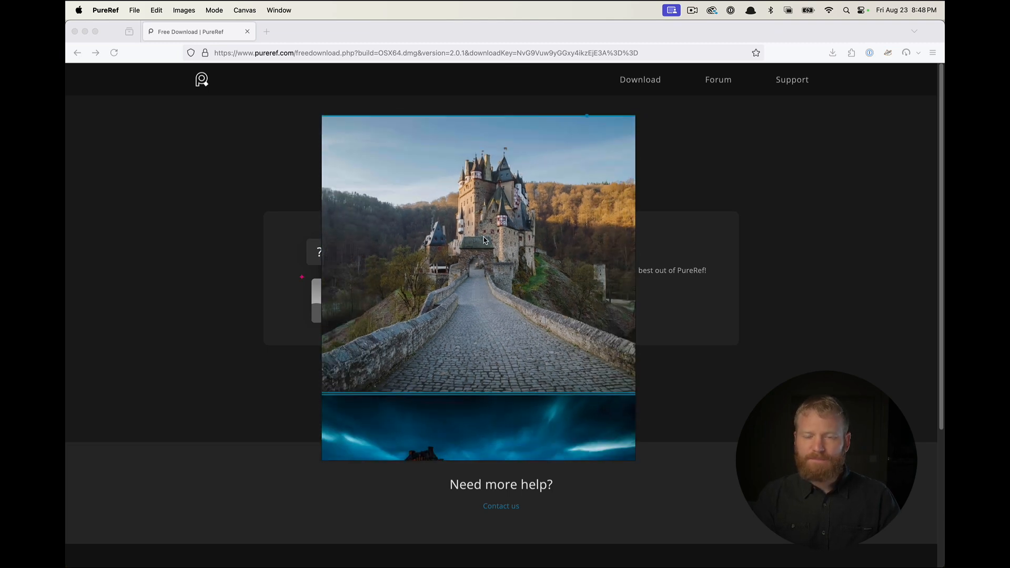
{"action": "scroll", "coordinate": [485, 240], "scroll_direction": "down", "scroll_amount": 10}
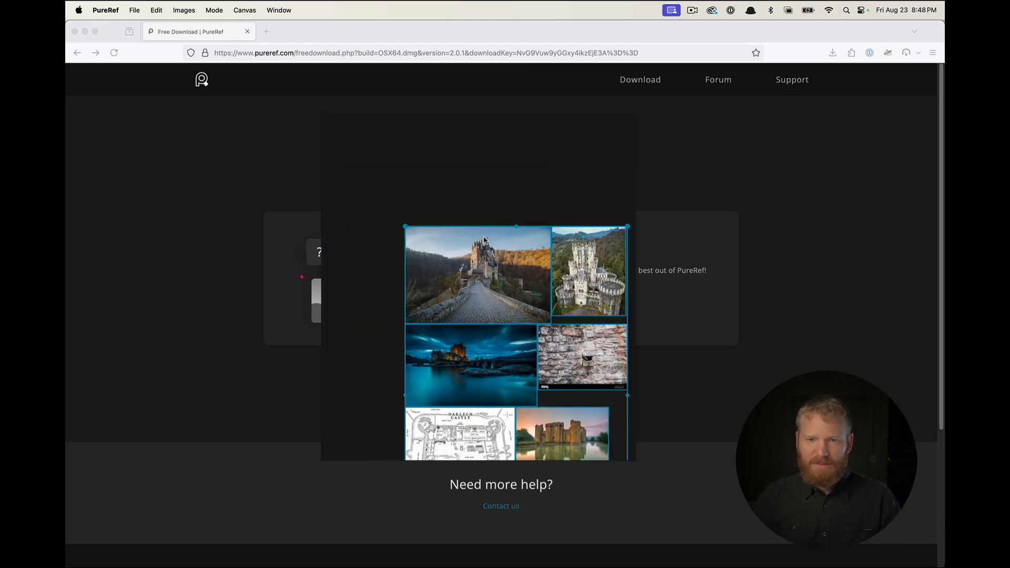
{"action": "scroll", "coordinate": [484, 241], "scroll_direction": "down", "scroll_amount": 10}
{"action": "scroll", "coordinate": [501, 243], "scroll_direction": "up", "scroll_amount": 6}
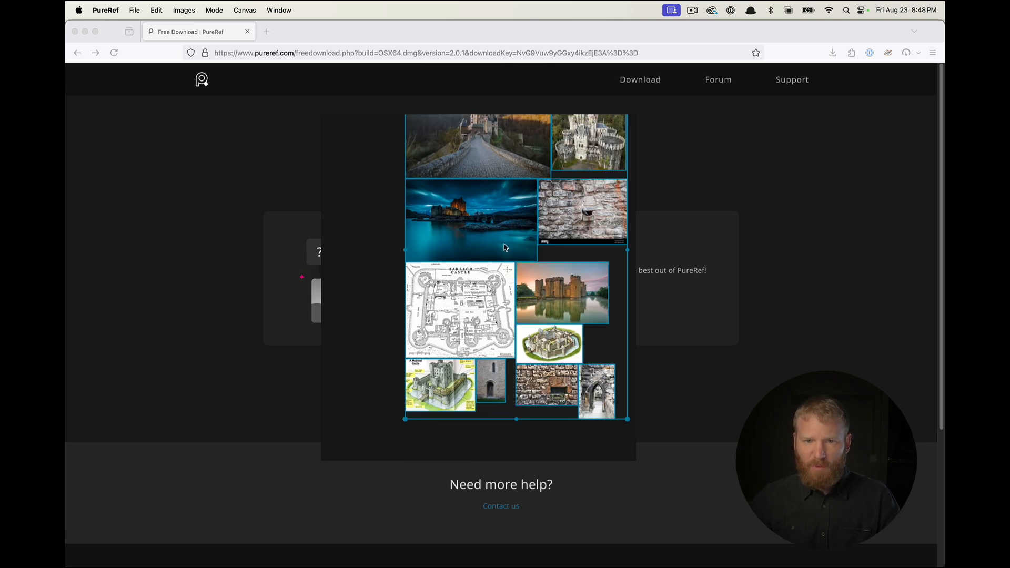
{"action": "scroll", "coordinate": [504, 247], "scroll_direction": "right", "scroll_amount": 3}
{"action": "scroll", "coordinate": [504, 247], "scroll_direction": "left", "scroll_amount": 2}
{"action": "scroll", "coordinate": [504, 247], "scroll_direction": "up", "scroll_amount": 3}
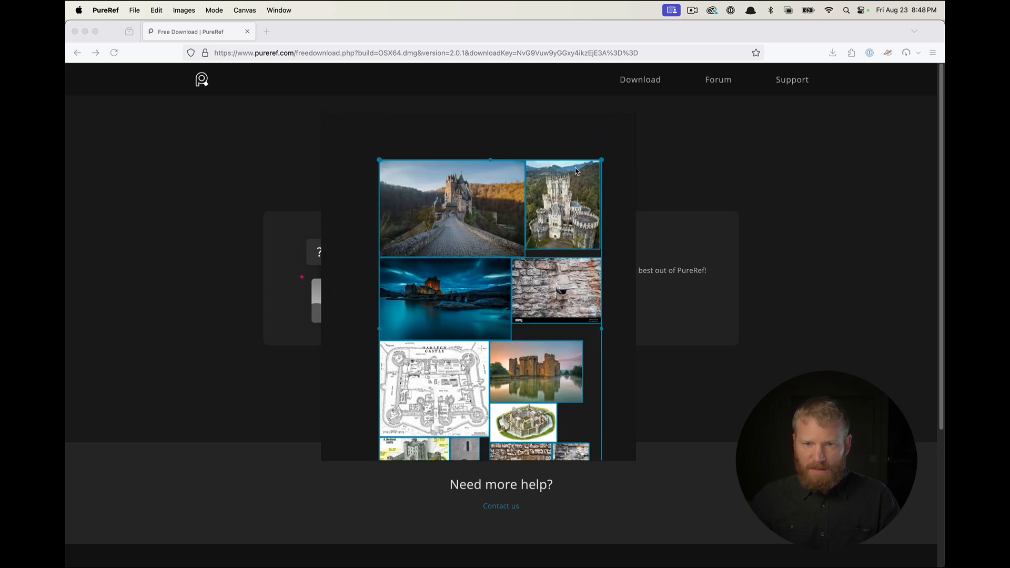
- Scale the selected images up slightly, then focus the view on the castle bridge photo and the Harlech Castle plan
{"action": "left_click_drag", "start_coordinate": [602, 329], "coordinate": [611, 329]}
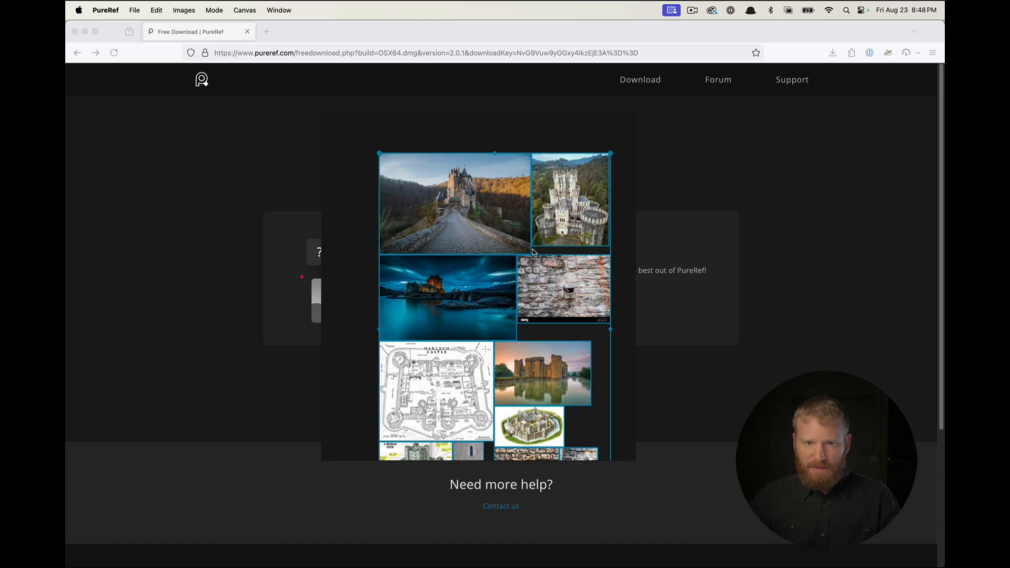
{"action": "double_click", "coordinate": [442, 210]}
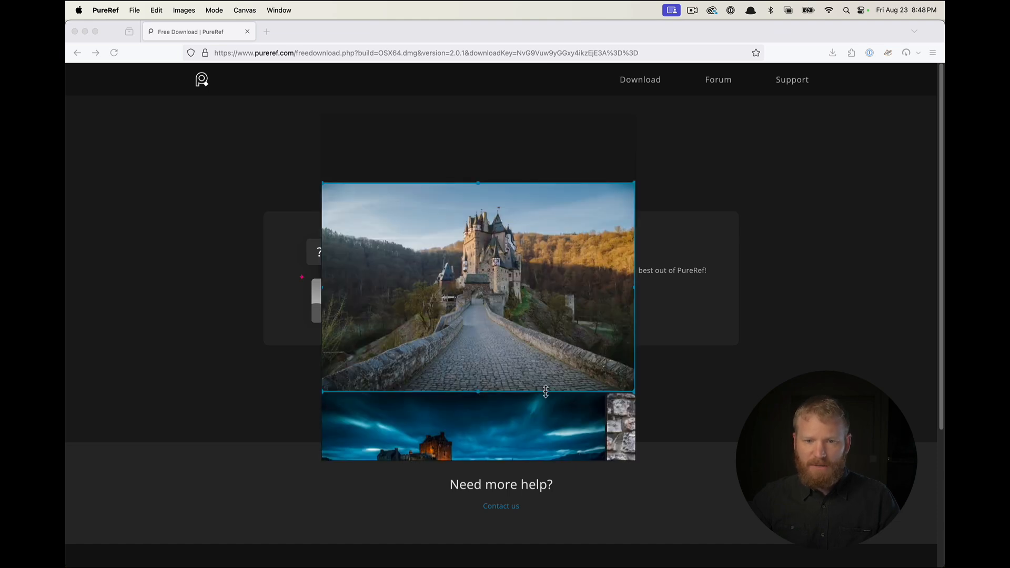
{"action": "double_click", "coordinate": [550, 420]}
{"action": "scroll", "coordinate": [496, 353], "scroll_direction": "down", "scroll_amount": 3}
{"action": "scroll", "coordinate": [497, 352], "scroll_direction": "down", "scroll_amount": 5}
{"action": "double_click", "coordinate": [500, 157]}
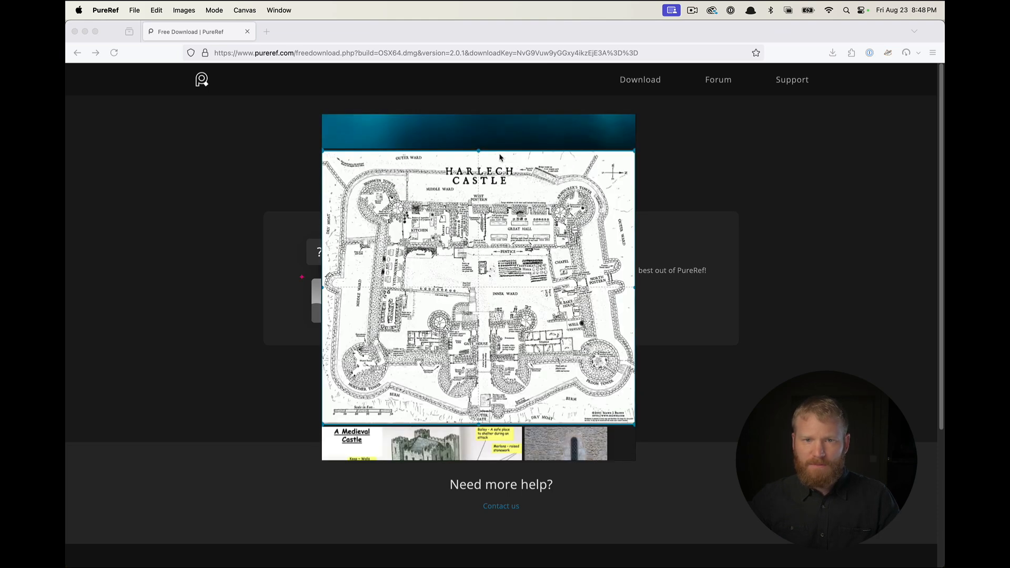
- Widen the board window to reveal the images beside the Harlech Castle plan and reposition it over the browser
{"action": "left_click_drag", "start_coordinate": [635, 130], "coordinate": [880, 138]}
{"action": "left_click_drag", "start_coordinate": [556, 125], "coordinate": [433, 150]}
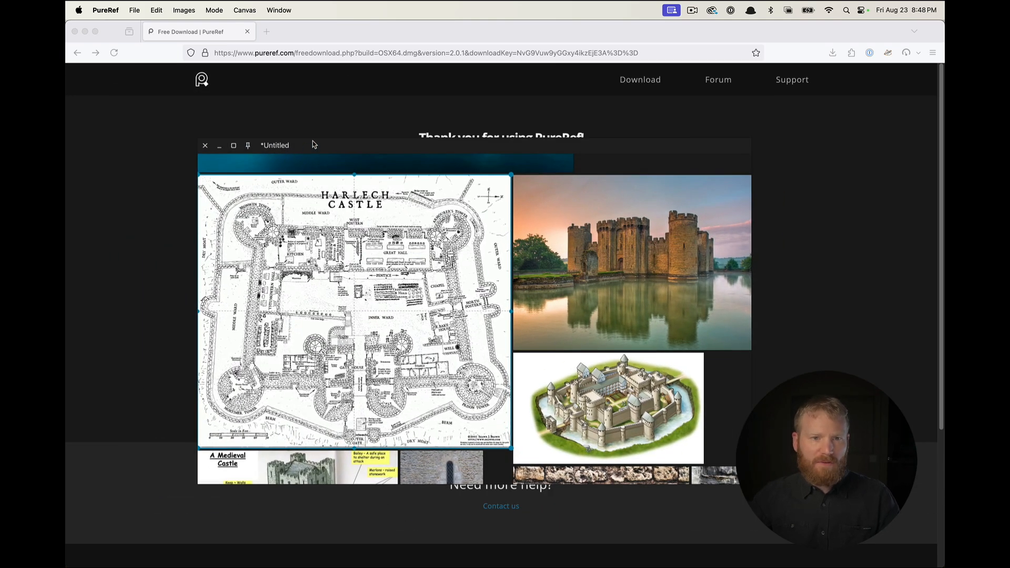
{"action": "left_click_drag", "start_coordinate": [312, 141], "coordinate": [306, 114]}
- Try to enable "Always on top of..." for the board window and dismiss the error dialog
{"action": "left_click", "coordinate": [240, 122]}
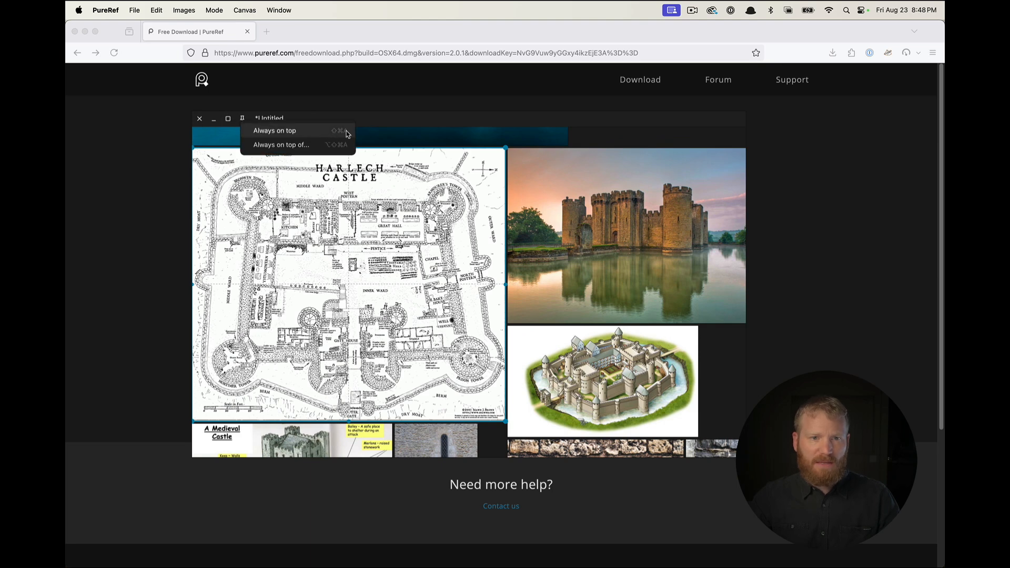
{"action": "left_click", "coordinate": [303, 146]}
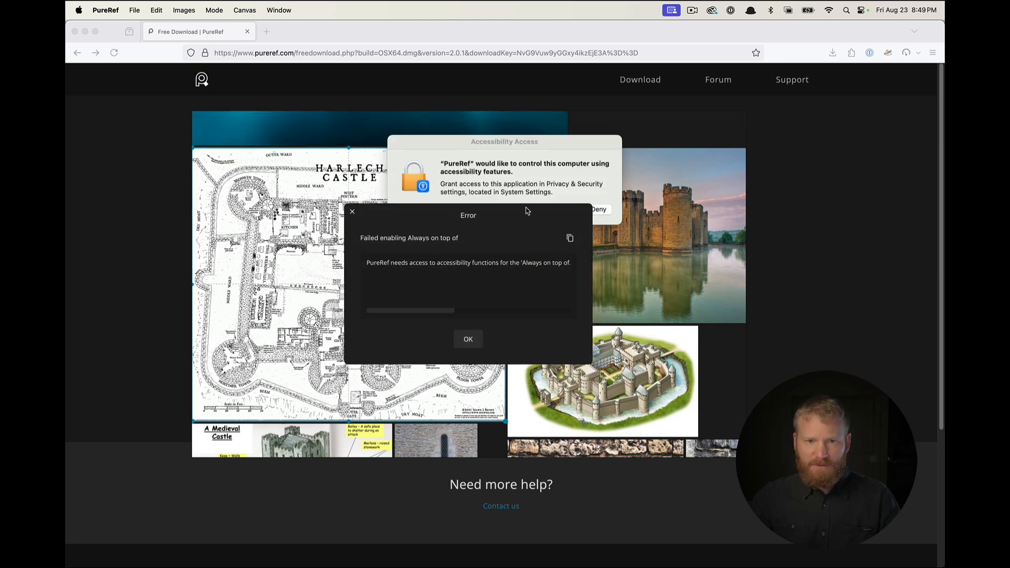
{"action": "left_click", "coordinate": [468, 339]}
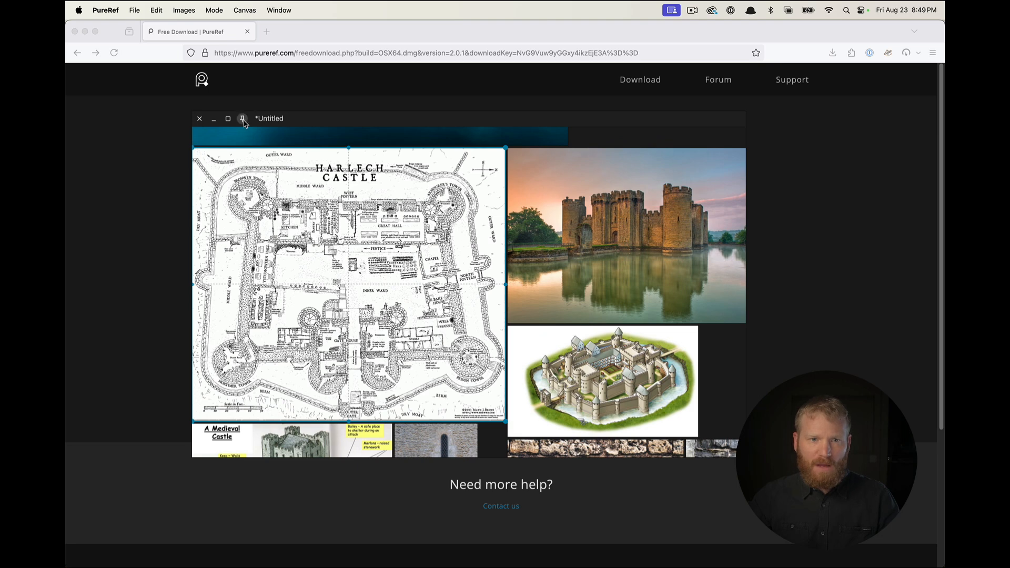
- Enable "Always on top" for the board and move its window clear of the browser page's empty side
{"action": "left_click", "coordinate": [243, 121]}
{"action": "left_click", "coordinate": [303, 133]}
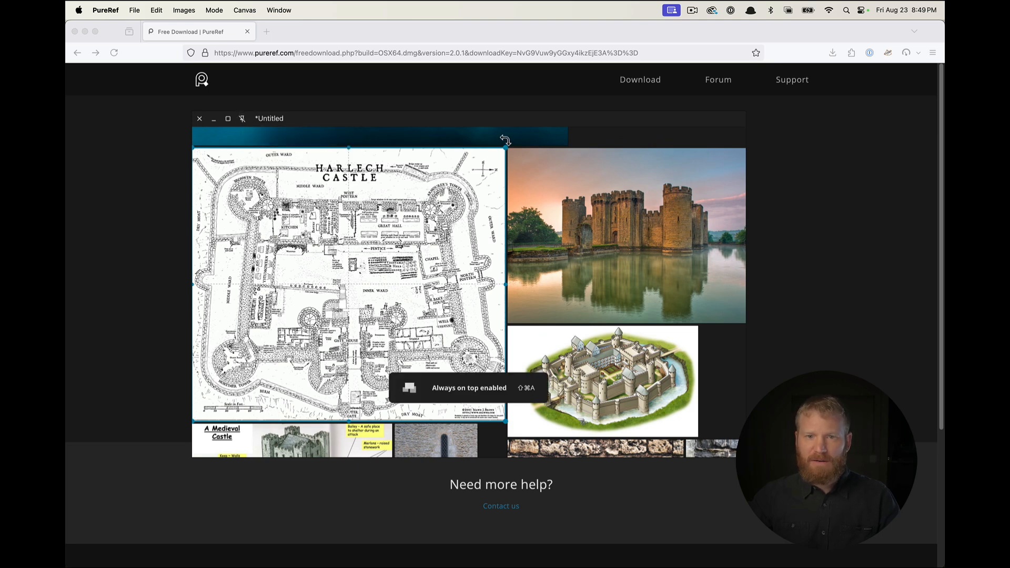
{"action": "left_click_drag", "start_coordinate": [504, 124], "coordinate": [694, 30]}
- Switch to Firefox and browse the PureRef download page to check how the board floats above it
{"action": "left_click", "coordinate": [302, 188]}
{"action": "scroll", "coordinate": [220, 219], "scroll_direction": "down", "scroll_amount": 4}
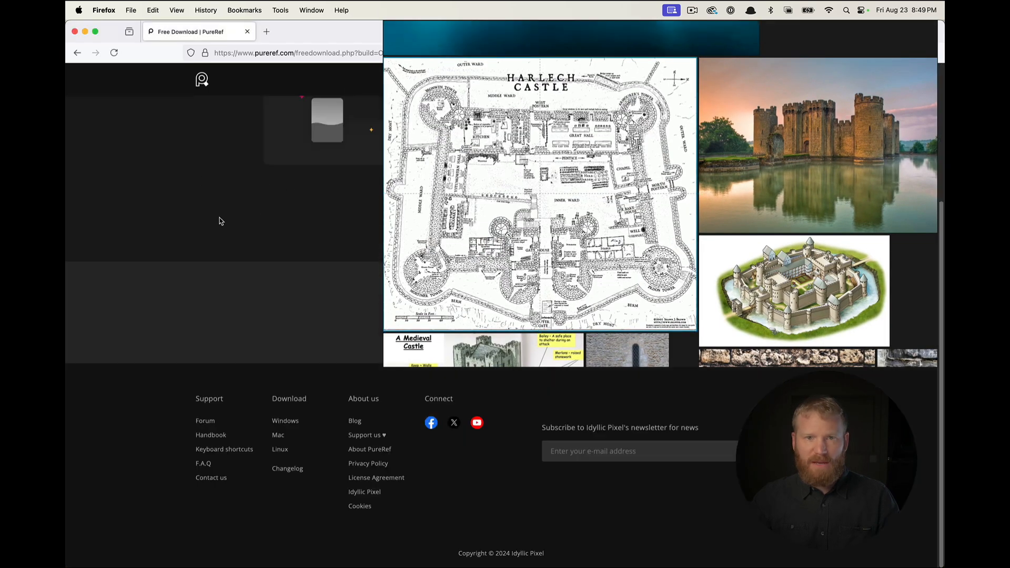
{"action": "scroll", "coordinate": [220, 221], "scroll_direction": "up", "scroll_amount": 2}
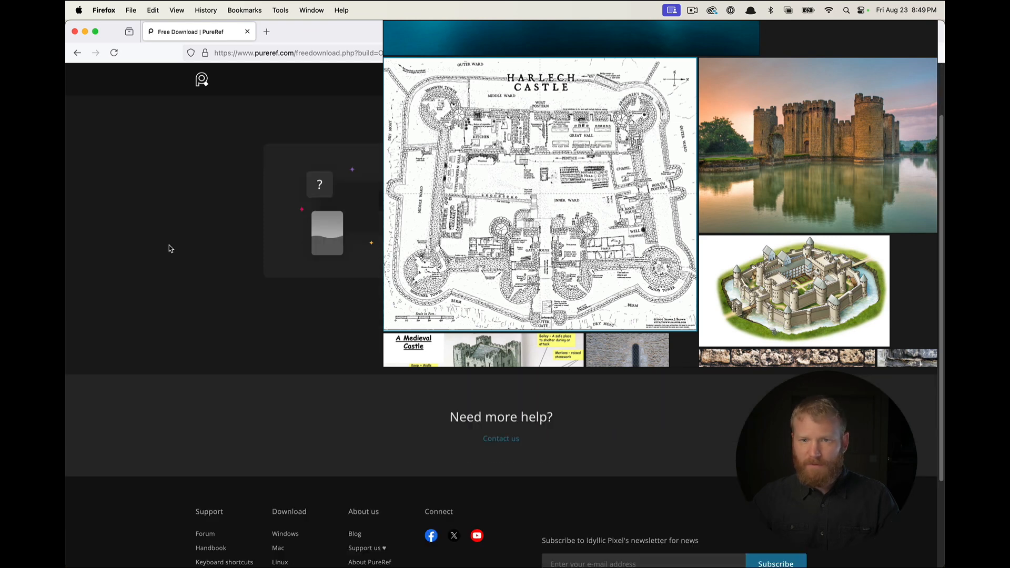
{"action": "scroll", "coordinate": [169, 248], "scroll_direction": "down", "scroll_amount": 2}
{"action": "scroll", "coordinate": [226, 169], "scroll_direction": "up", "scroll_amount": 3}
{"action": "scroll", "coordinate": [251, 203], "scroll_direction": "down", "scroll_amount": 2}
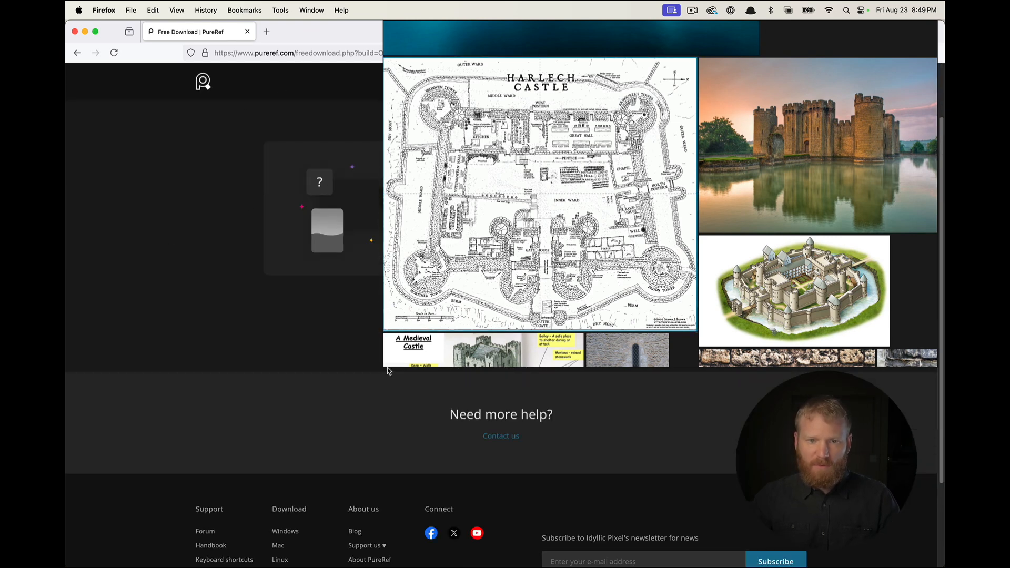
- Shrink the board window to a narrow column beside the web page and browse the page with the references floating on top
{"action": "left_click_drag", "start_coordinate": [386, 370], "coordinate": [715, 521]}
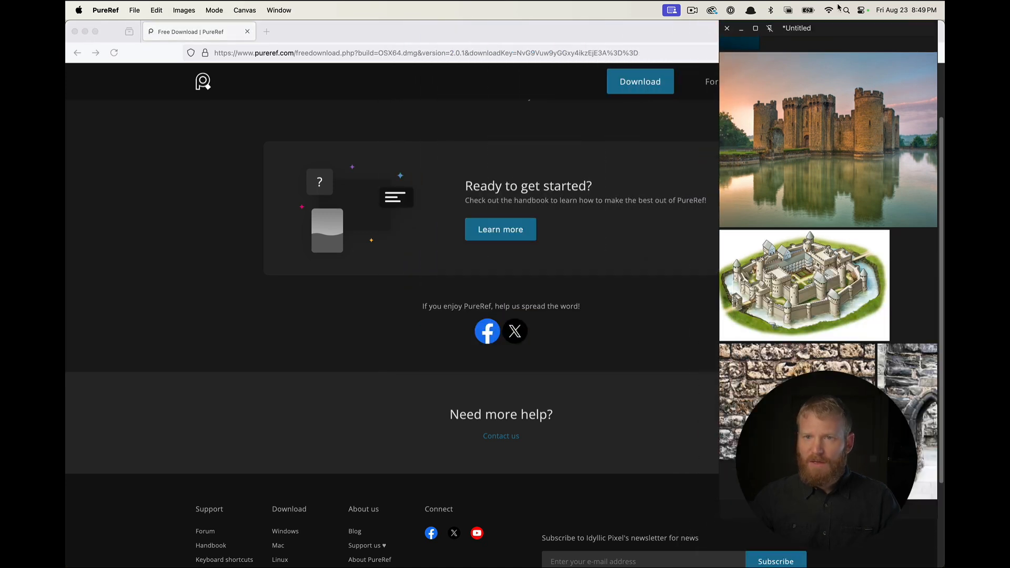
{"action": "mouse_move", "coordinate": [839, 34]}
{"action": "left_mouse_down"}
{"action": "mouse_move", "coordinate": [802, 35]}
{"action": "mouse_move", "coordinate": [856, 35]}
{"action": "mouse_move", "coordinate": [848, 33]}
{"action": "left_mouse_up"}
{"action": "left_click", "coordinate": [942, 32]}
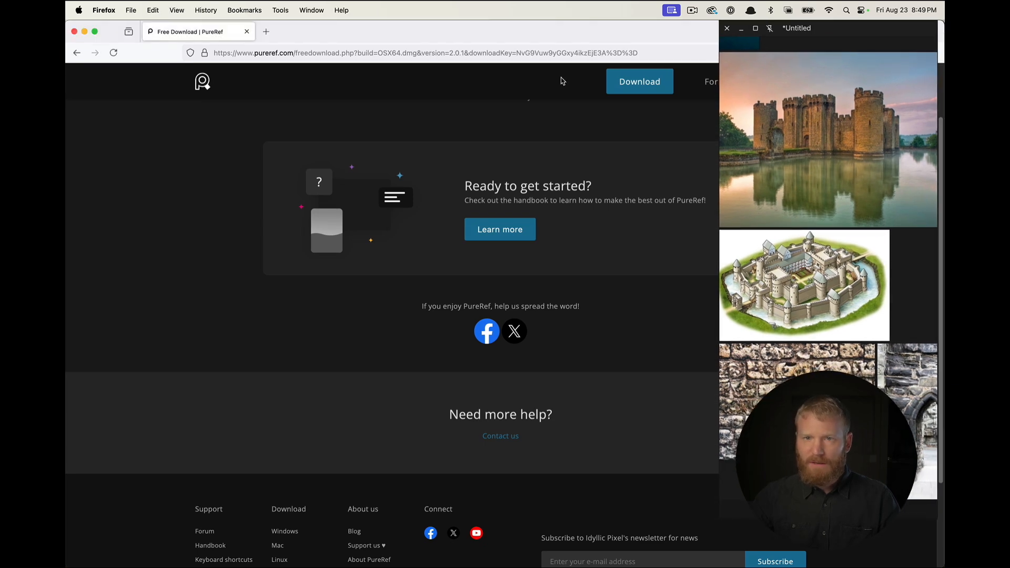
{"action": "scroll", "coordinate": [273, 242], "scroll_direction": "down", "scroll_amount": 2}
{"action": "scroll", "coordinate": [496, 230], "scroll_direction": "up", "scroll_amount": 5}
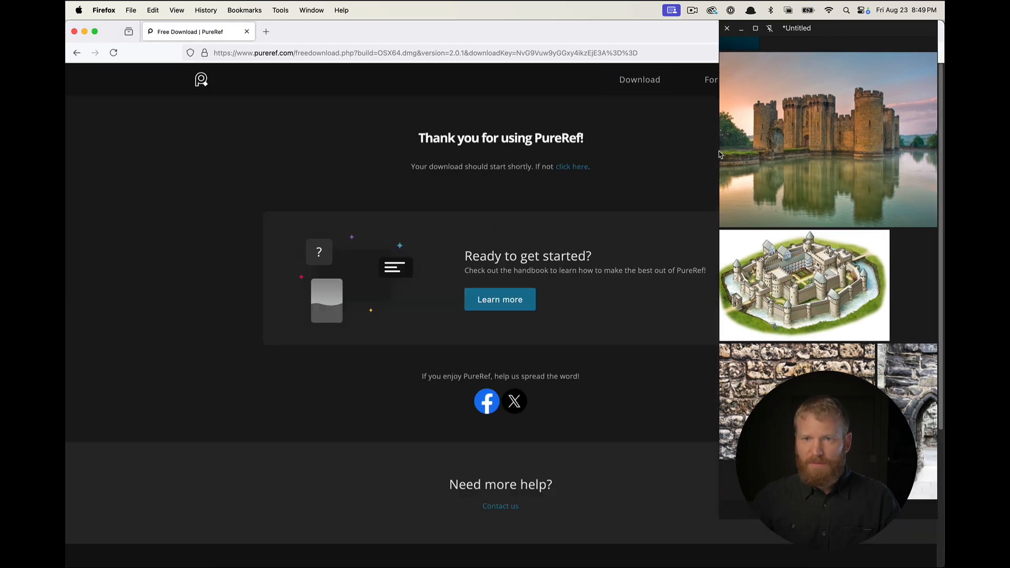
- Widen the board window with "Always on top" turned off and maximize it to fill the screen
{"action": "left_click_drag", "start_coordinate": [720, 154], "coordinate": [216, 136]}
{"action": "left_click", "coordinate": [257, 27]}
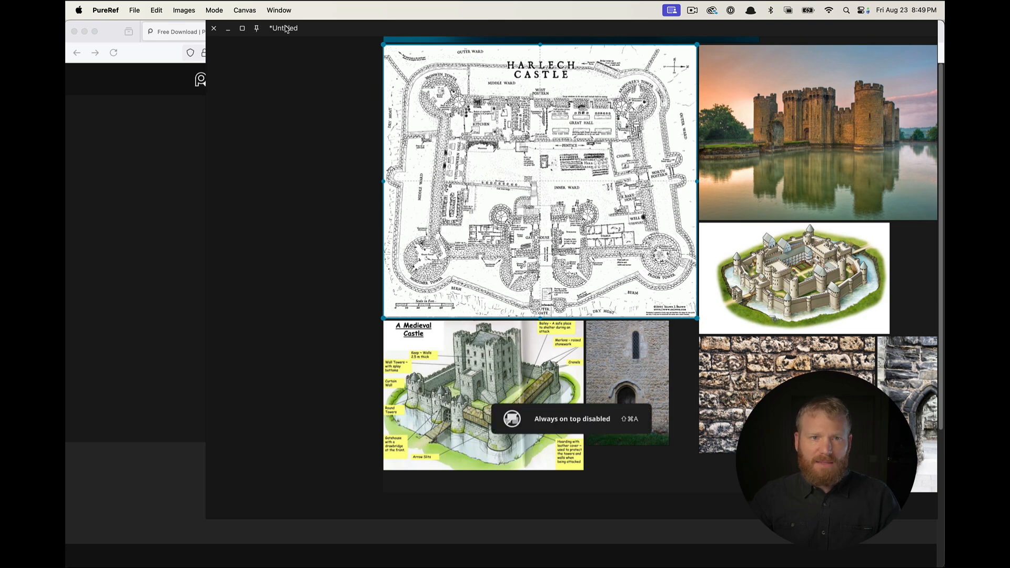
{"action": "key", "text": "super+f"}
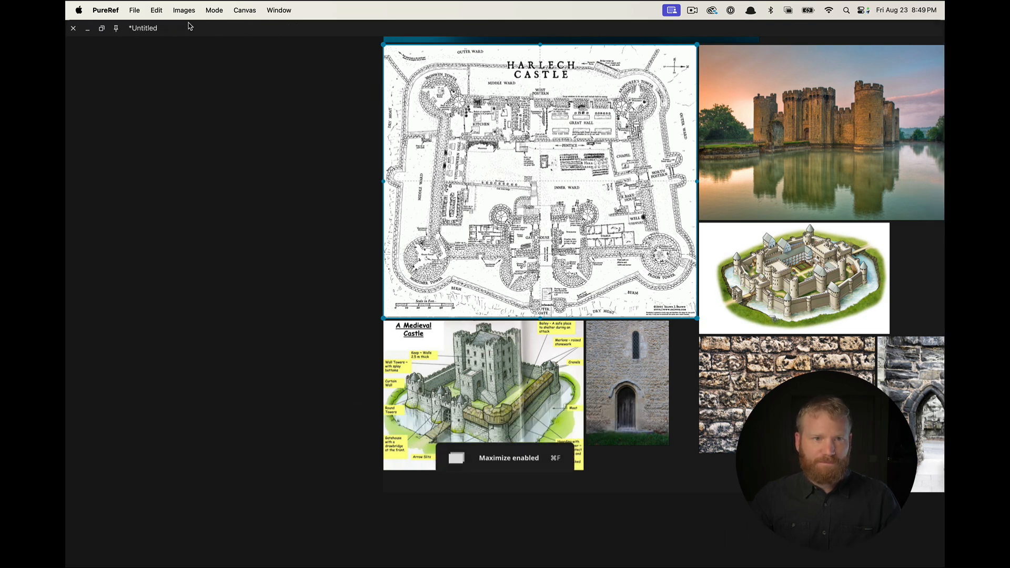
- Save the board as a PureRef scene (*.pur) named references-castle in the references folder
{"action": "left_click", "coordinate": [133, 10]}
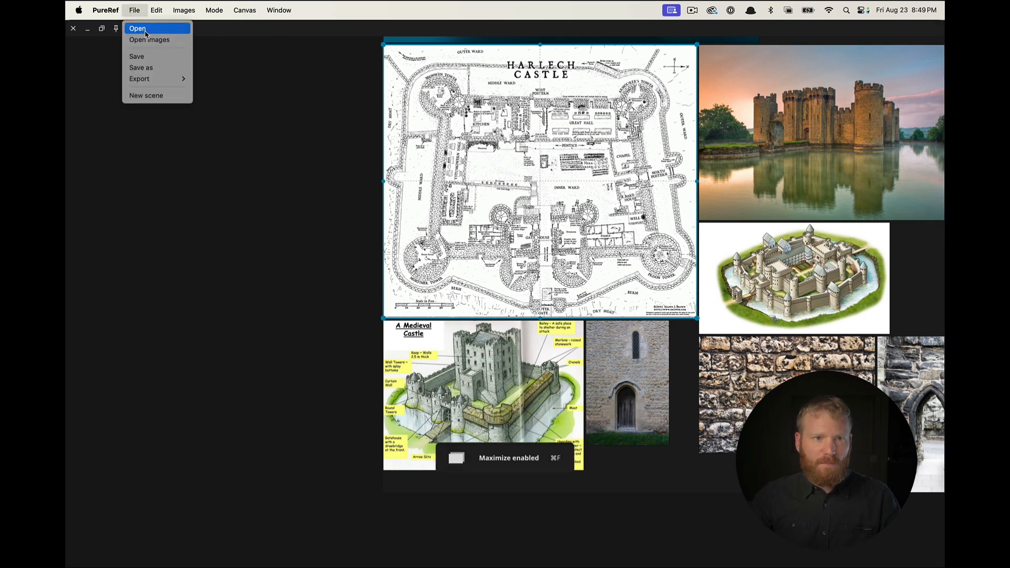
{"action": "left_click", "coordinate": [161, 58]}
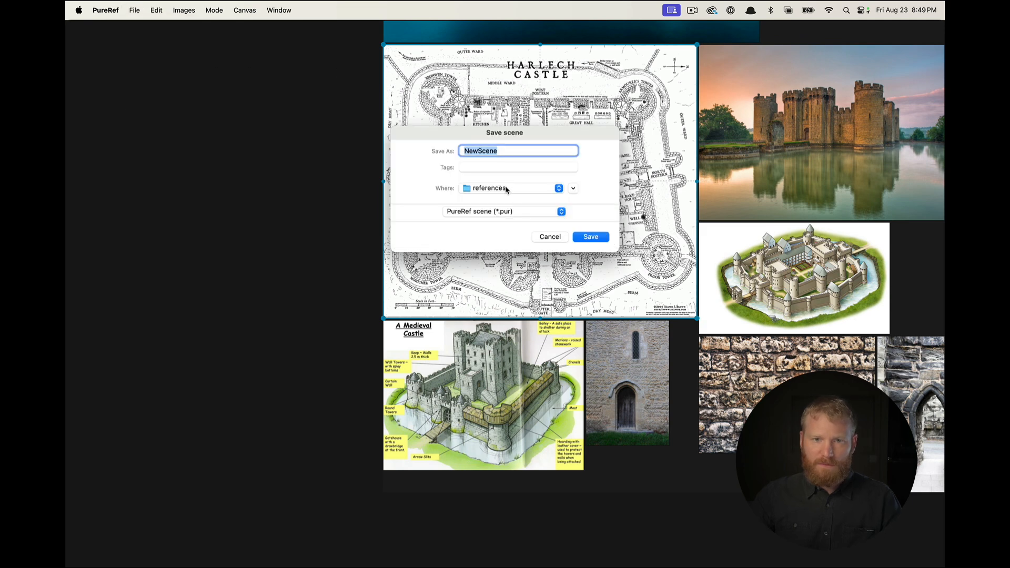
{"action": "type", "text": "references-castl"}
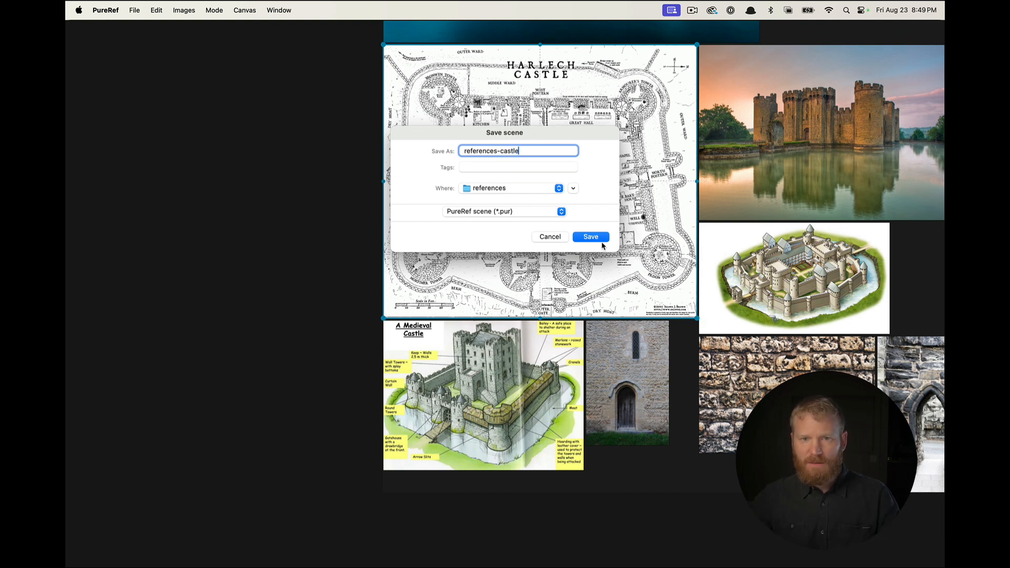
{"action": "left_click", "coordinate": [513, 214]}
{"action": "key", "text": "Return"}
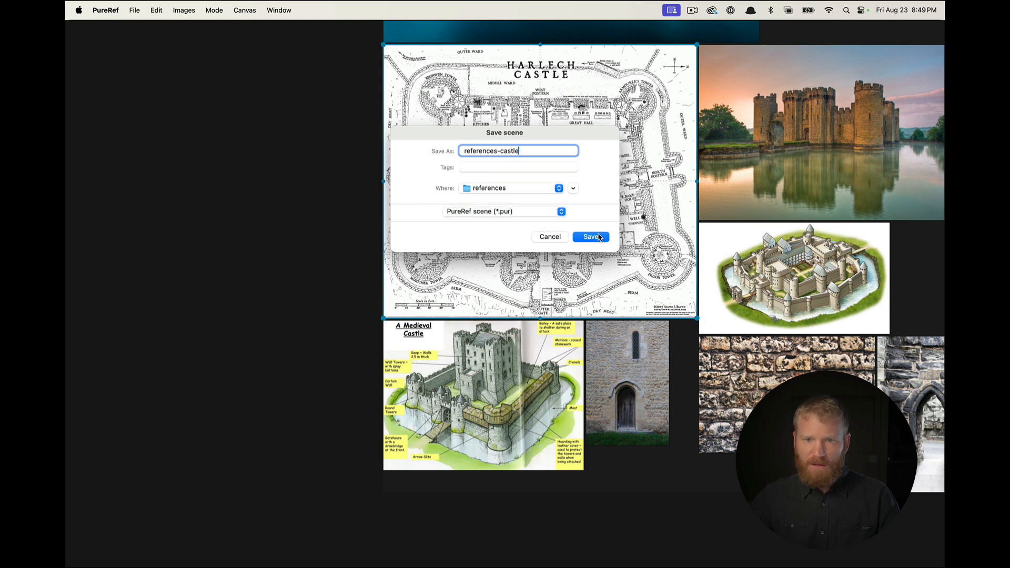
- Export the whole scene as the image references-castle.png at 3362 by 5127 px, without background or borders
{"action": "left_click", "coordinate": [135, 11]}
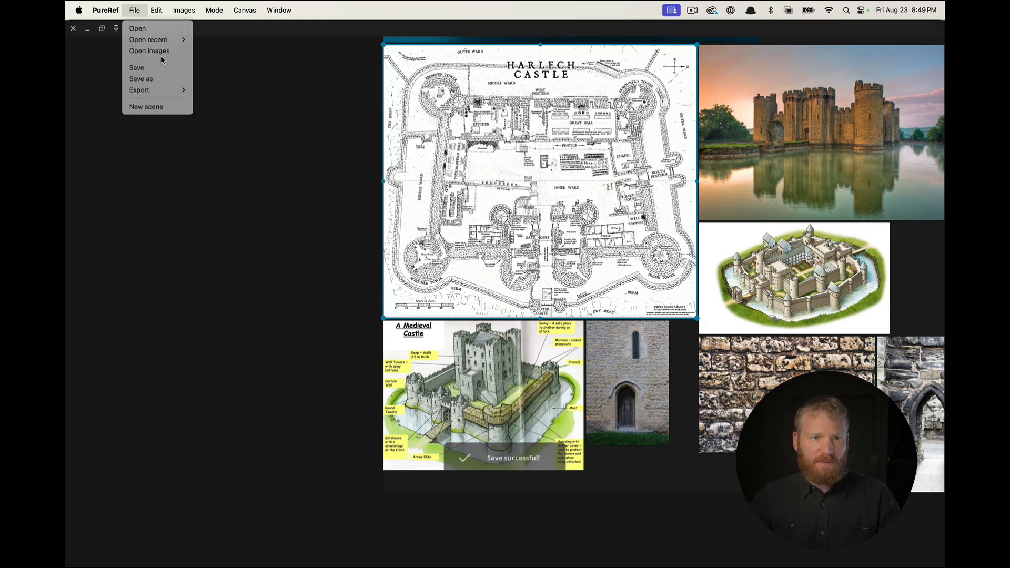
{"action": "mouse_move", "coordinate": [158, 90]}
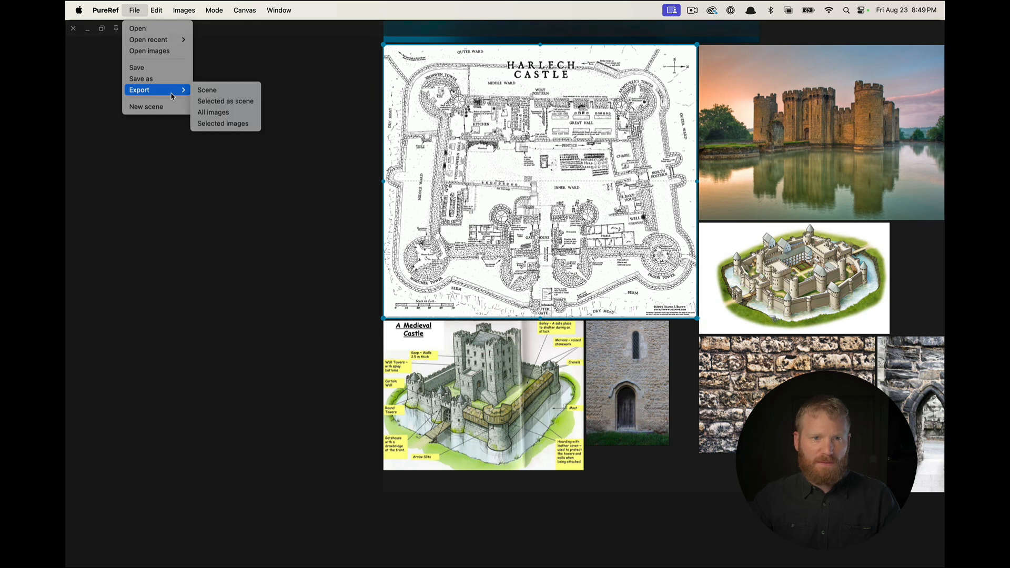
{"action": "left_click", "coordinate": [235, 93]}
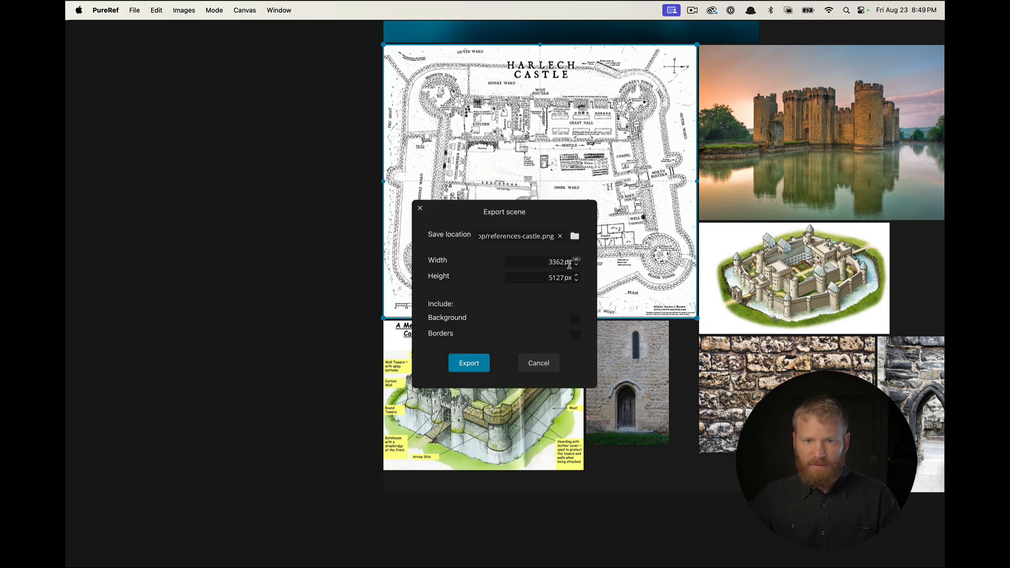
{"action": "left_click", "coordinate": [464, 366]}
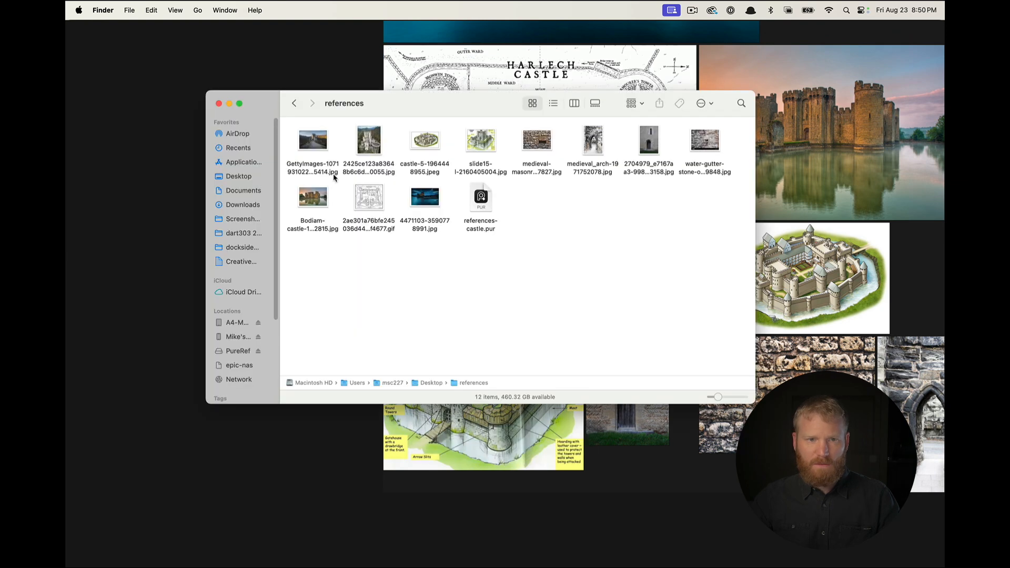
- In Finder, preview the exported references-castle.png from the Desktop folder and try moving and widening the preview window
{"action": "left_click", "coordinate": [294, 103]}
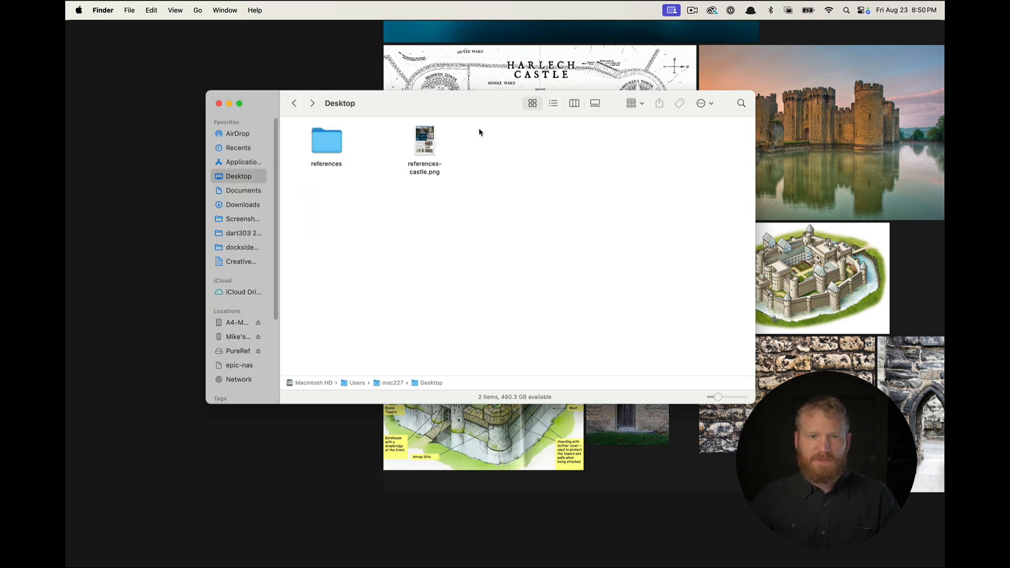
{"action": "left_click", "coordinate": [425, 142]}
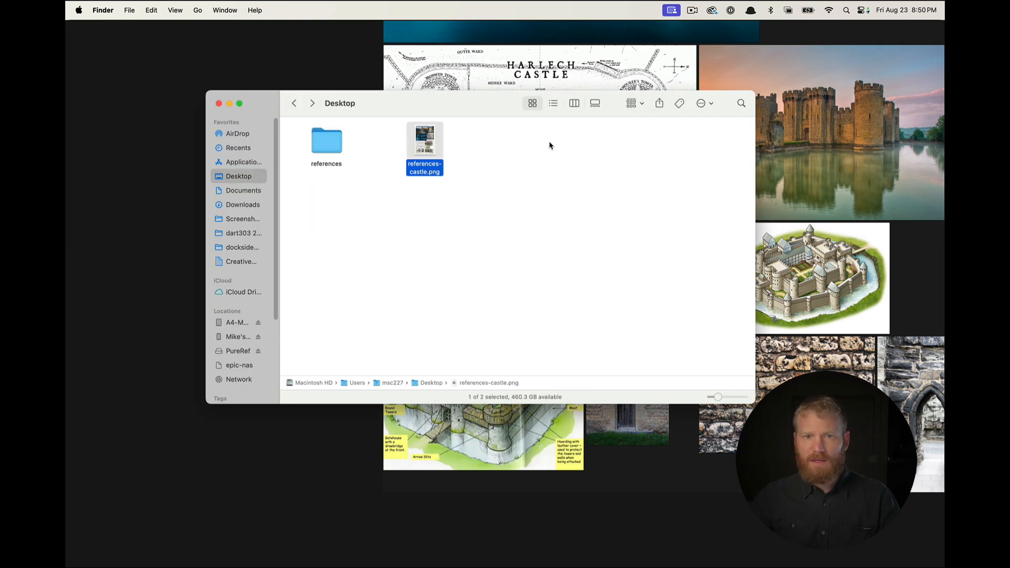
{"action": "key", "text": "space"}
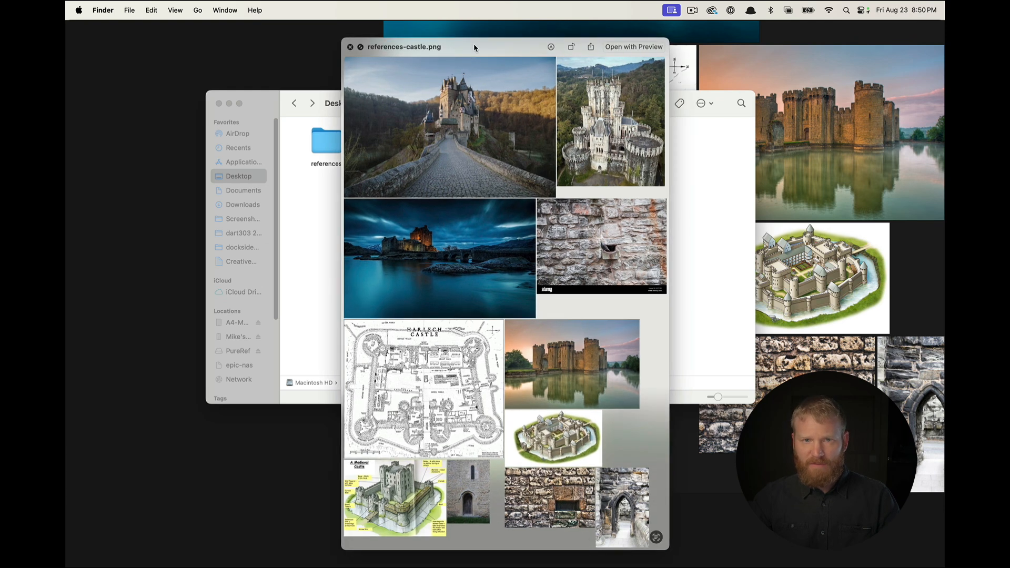
{"action": "left_click_drag", "start_coordinate": [474, 48], "coordinate": [254, 62]}
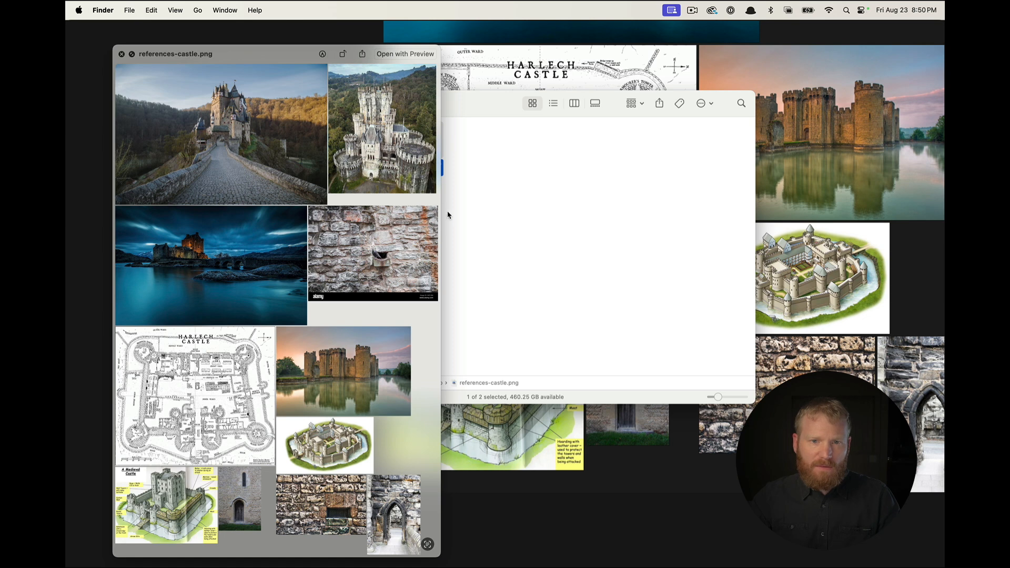
{"action": "left_click_drag", "start_coordinate": [444, 200], "coordinate": [742, 206]}
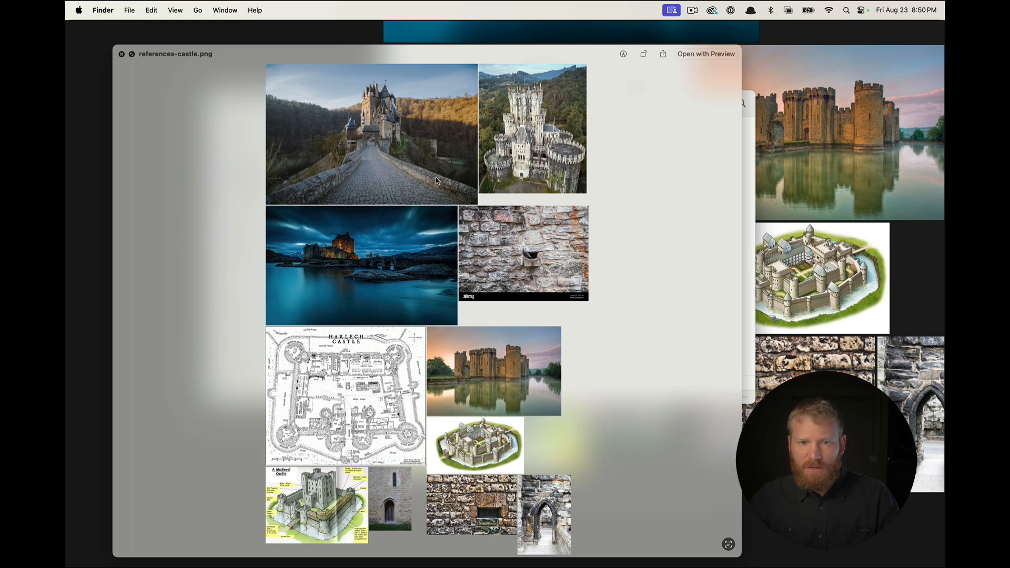
{"action": "key", "text": "space"}
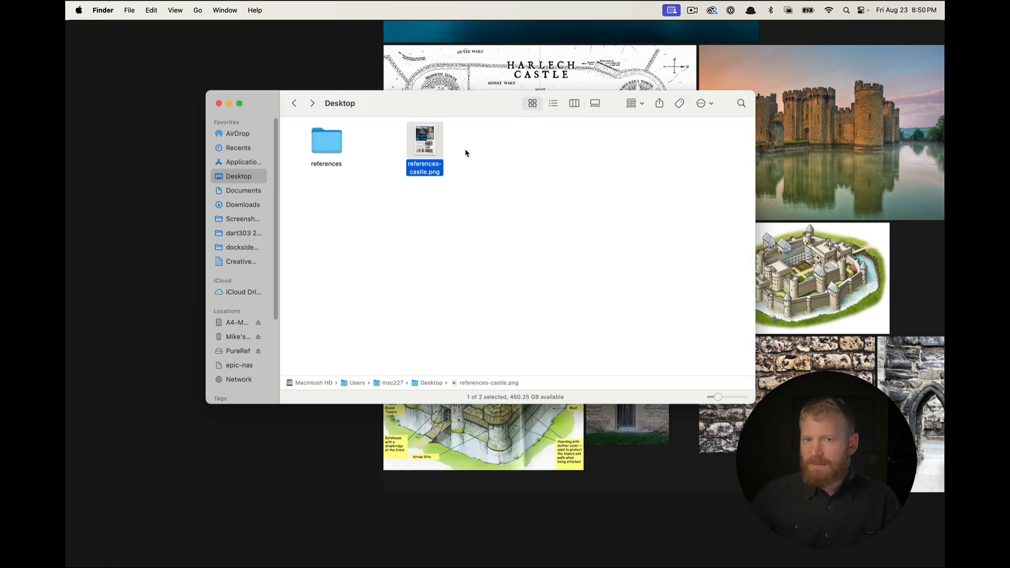
{"action": "key", "text": "space"}
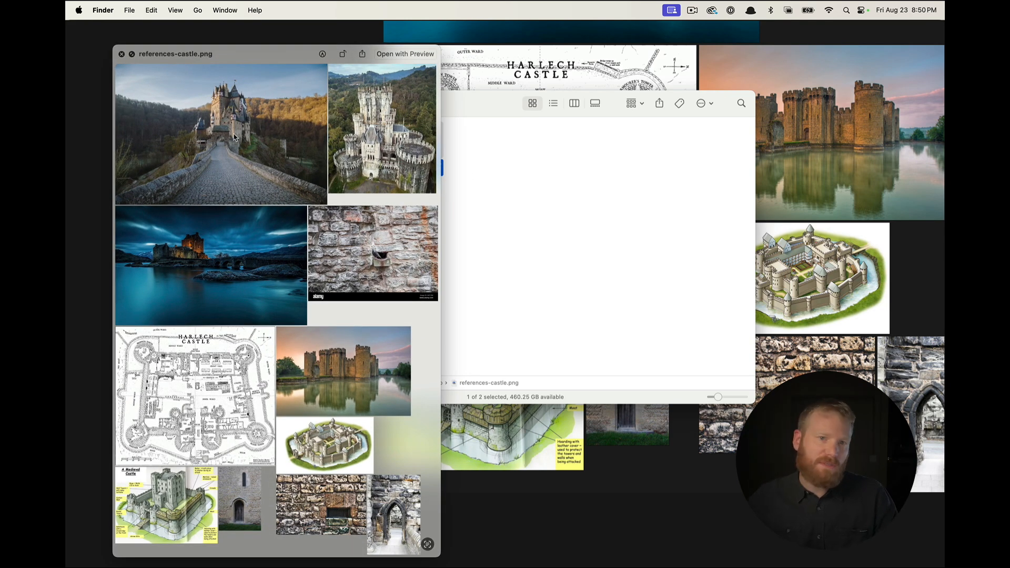
{"action": "left_click_drag", "start_coordinate": [228, 51], "coordinate": [304, 54]}
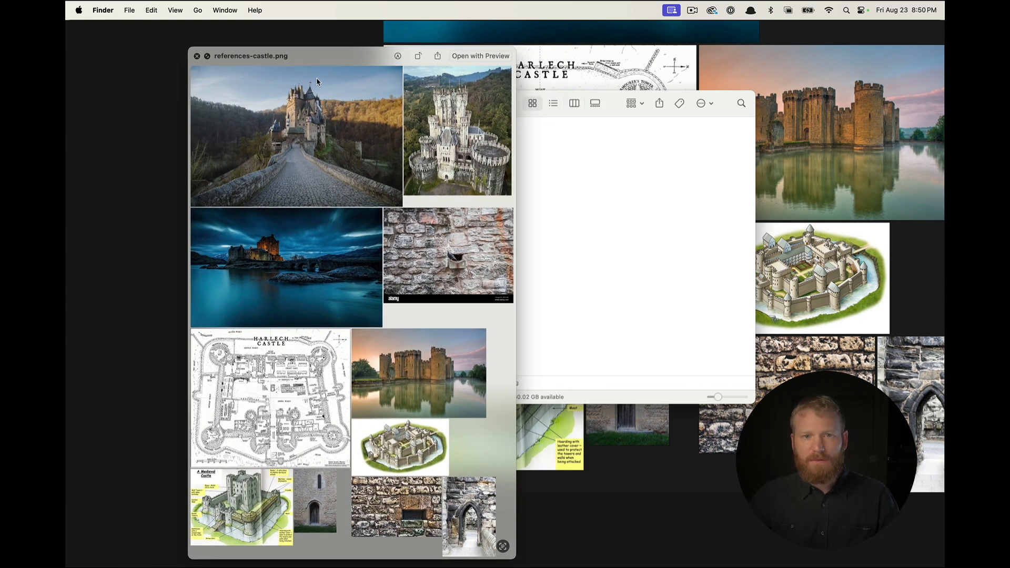
{"action": "key", "text": "space"}
- Open the saved scene references-castle.pur from the references folder in PureRef
{"action": "left_click", "coordinate": [332, 148]}
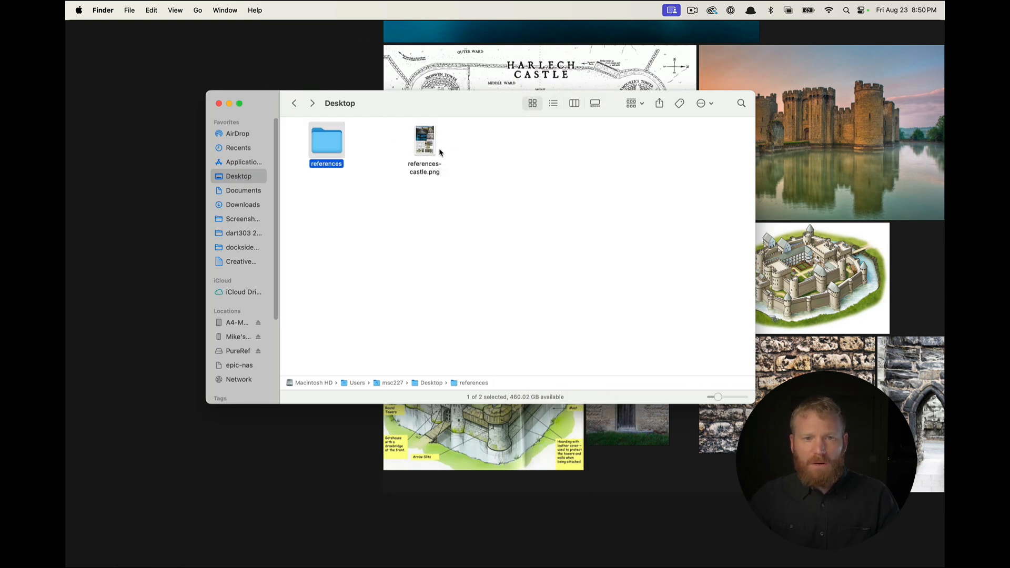
{"action": "double_click", "coordinate": [334, 142]}
{"action": "left_click", "coordinate": [486, 203]}
{"action": "key", "text": "super+Tab"}
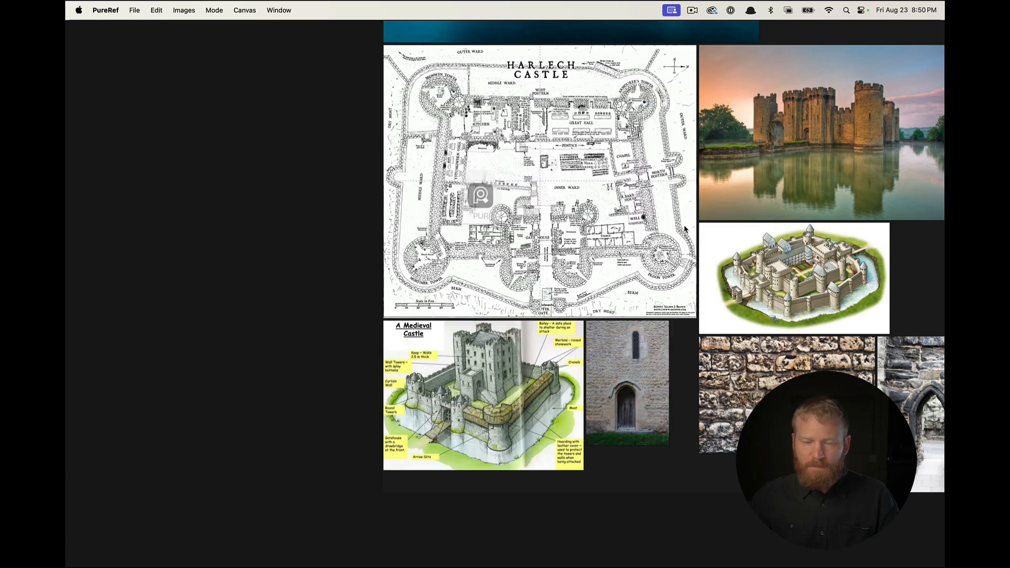
- Examine the stone wall, lakeside castle, illustrated castle and masonry references up close, undoing any accidental image move
{"action": "scroll", "coordinate": [584, 189], "scroll_direction": "up", "scroll_amount": 4}
{"action": "double_click", "coordinate": [847, 75]}
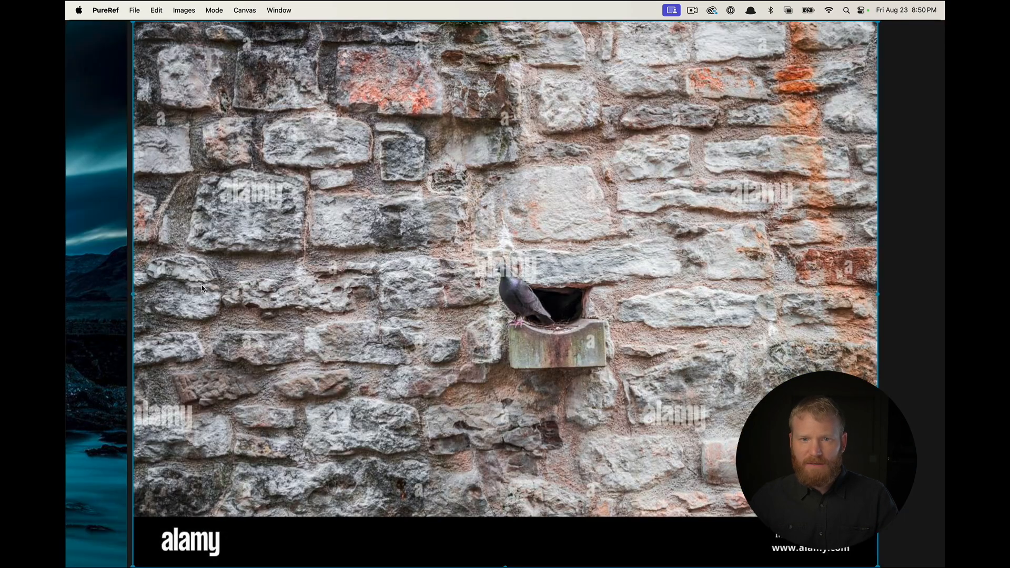
{"action": "scroll", "coordinate": [469, 239], "scroll_direction": "down", "scroll_amount": 4}
{"action": "double_click", "coordinate": [413, 499]}
{"action": "scroll", "coordinate": [501, 287], "scroll_direction": "down", "scroll_amount": 10}
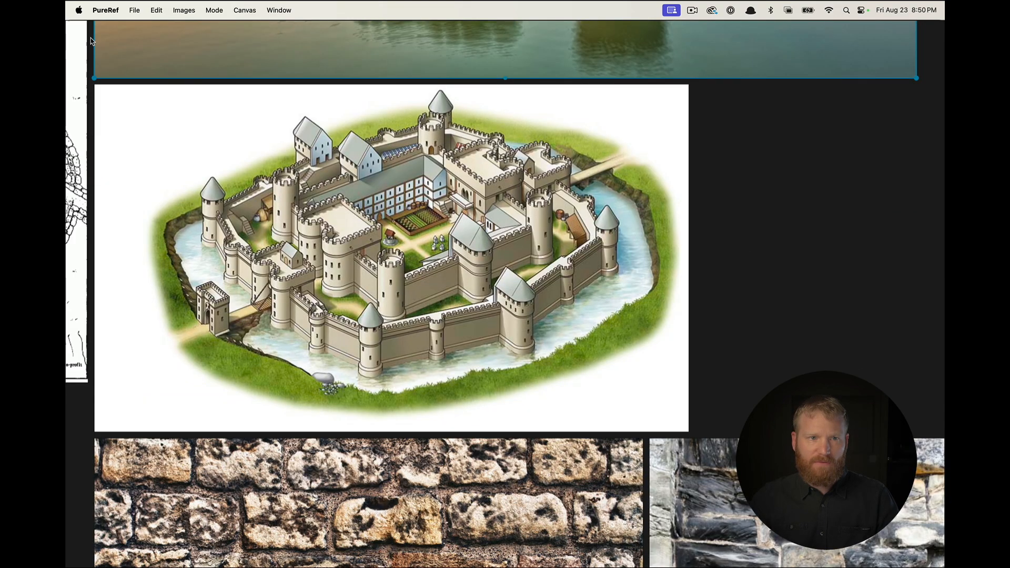
{"action": "left_click_drag", "start_coordinate": [87, 37], "coordinate": [302, 92]}
{"action": "key", "text": "super+z"}
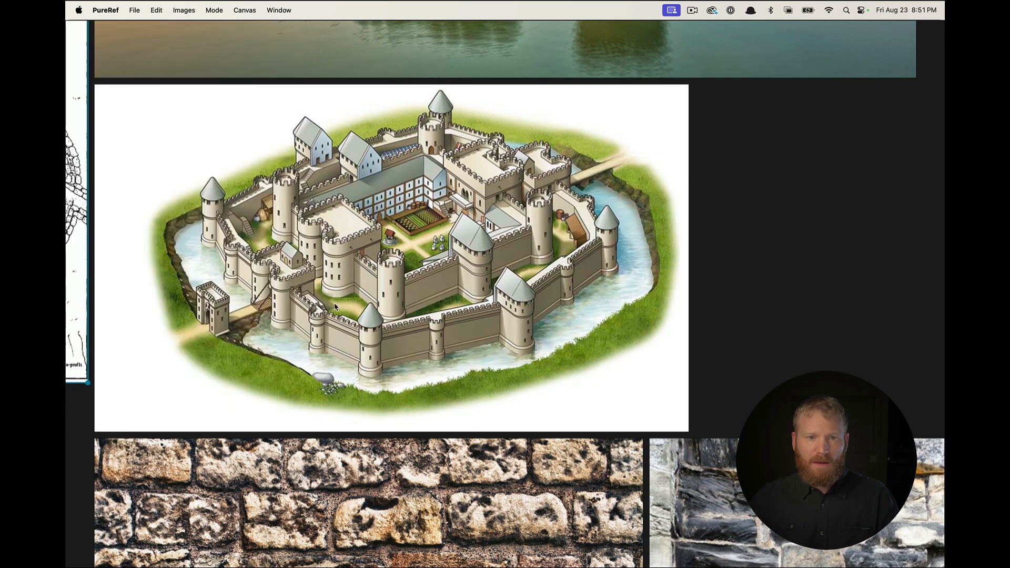
{"action": "scroll", "coordinate": [396, 246], "scroll_direction": "down", "scroll_amount": 5}
{"action": "scroll", "coordinate": [347, 270], "scroll_direction": "up", "scroll_amount": 1}
{"action": "scroll", "coordinate": [346, 270], "scroll_direction": "down", "scroll_amount": 10}
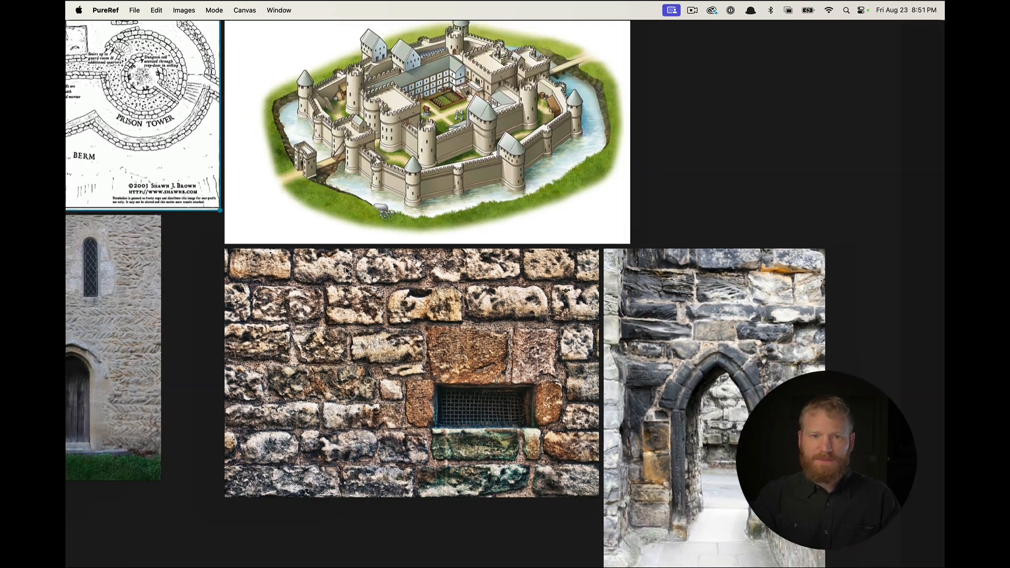
{"action": "scroll", "coordinate": [346, 271], "scroll_direction": "up", "scroll_amount": 6}
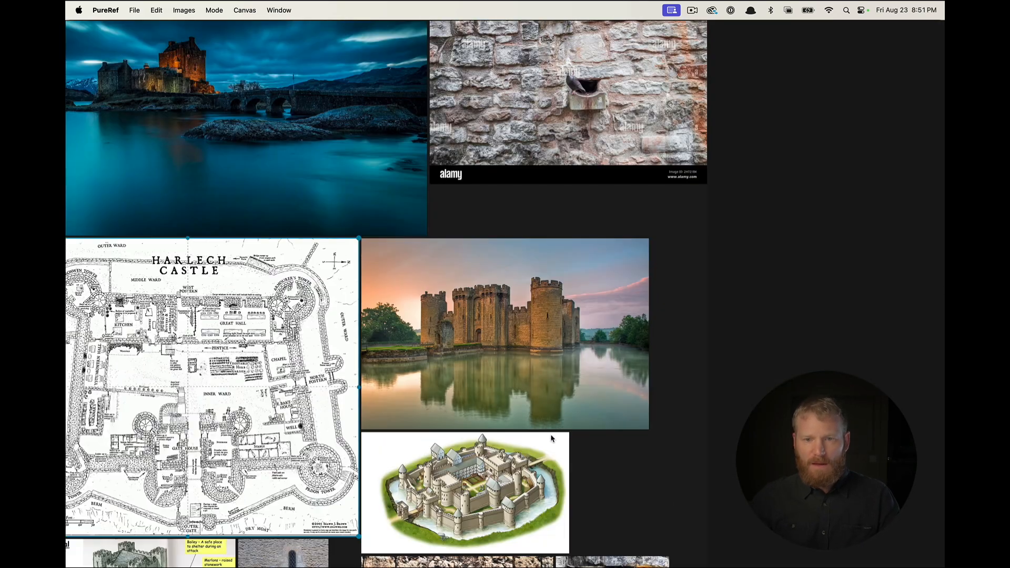
- Move the sunset castle photo away from the Harlech plan, place the castle illustration beside it and the barred-window masonry photo below the illustration
{"action": "scroll", "coordinate": [480, 201], "scroll_direction": "down", "scroll_amount": 3}
{"action": "left_click_drag", "start_coordinate": [481, 201], "coordinate": [766, 185]}
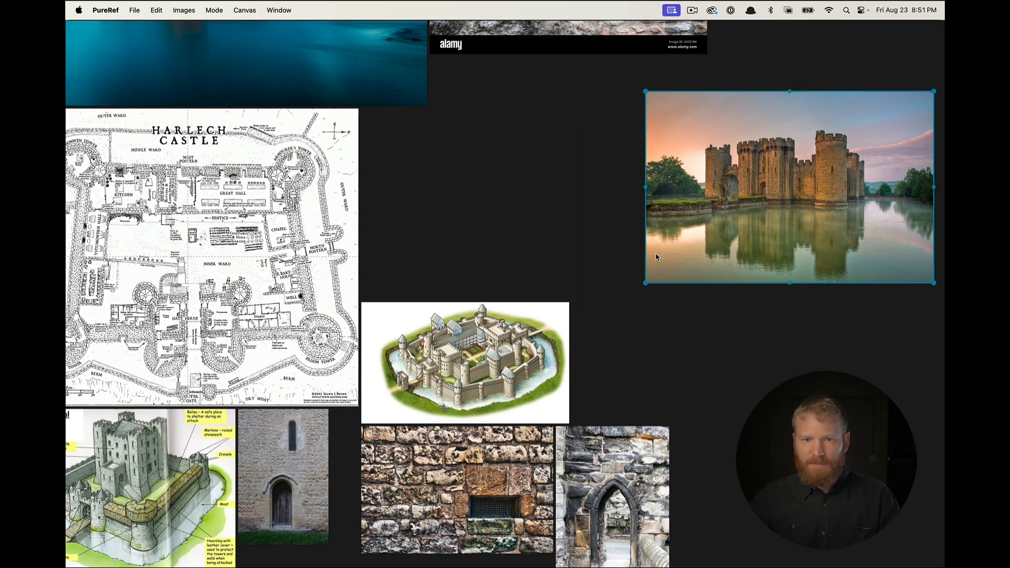
{"action": "left_click_drag", "start_coordinate": [499, 377], "coordinate": [573, 166]}
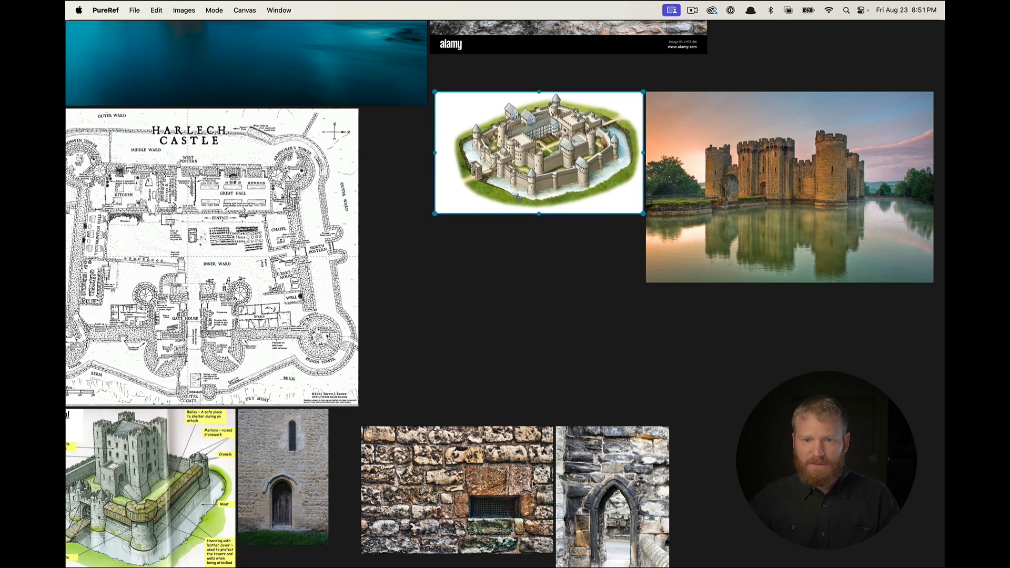
{"action": "left_click_drag", "start_coordinate": [497, 551], "coordinate": [583, 346]}
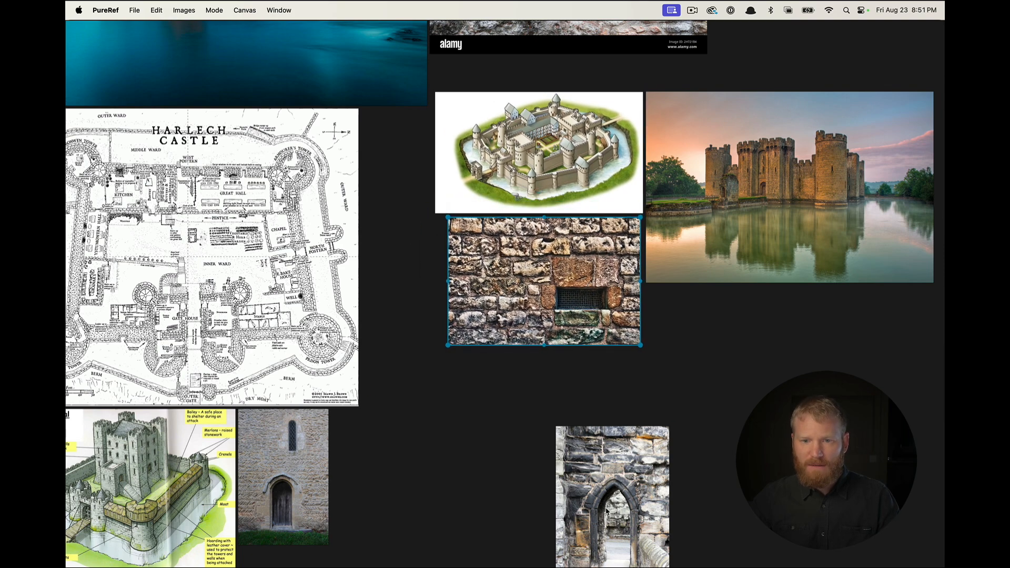
{"action": "scroll", "coordinate": [608, 512], "scroll_direction": "down", "scroll_amount": 6}
{"action": "scroll", "coordinate": [578, 305], "scroll_direction": "up", "scroll_amount": 4}
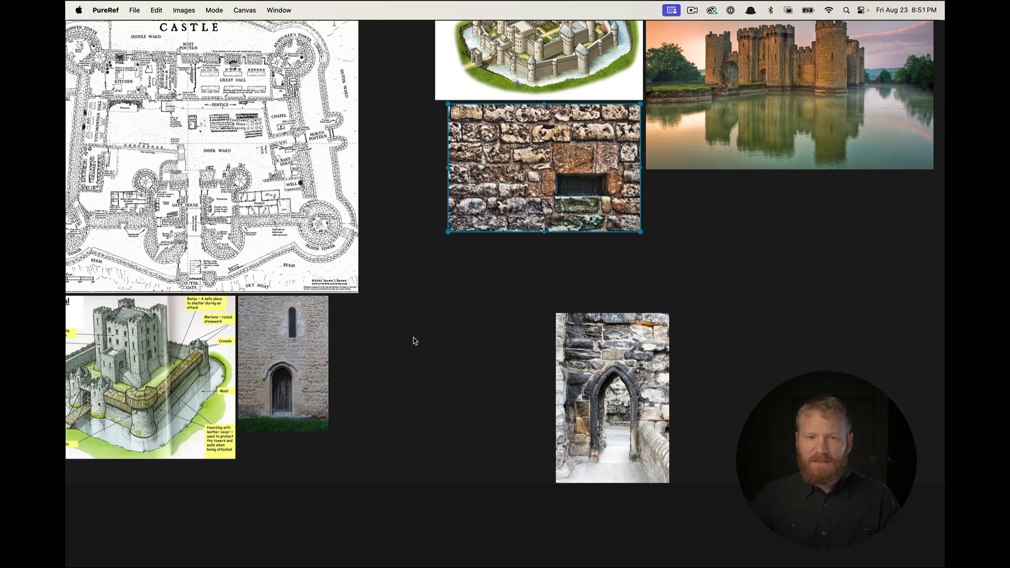
{"action": "scroll", "coordinate": [415, 341], "scroll_direction": "up", "scroll_amount": 5}
{"action": "scroll", "coordinate": [547, 290], "scroll_direction": "down", "scroll_amount": 2}
{"action": "scroll", "coordinate": [547, 290], "scroll_direction": "up", "scroll_amount": 6}
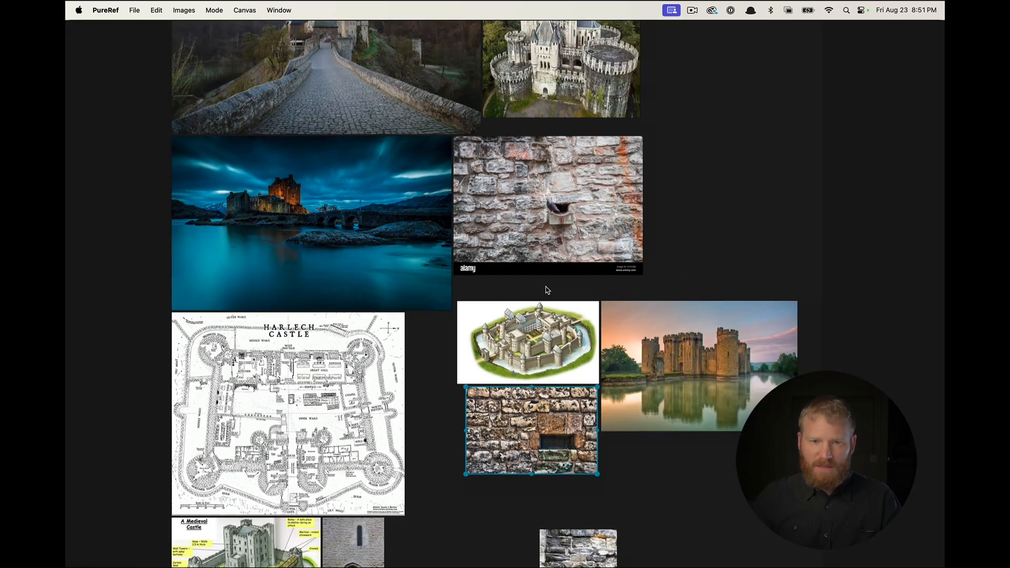